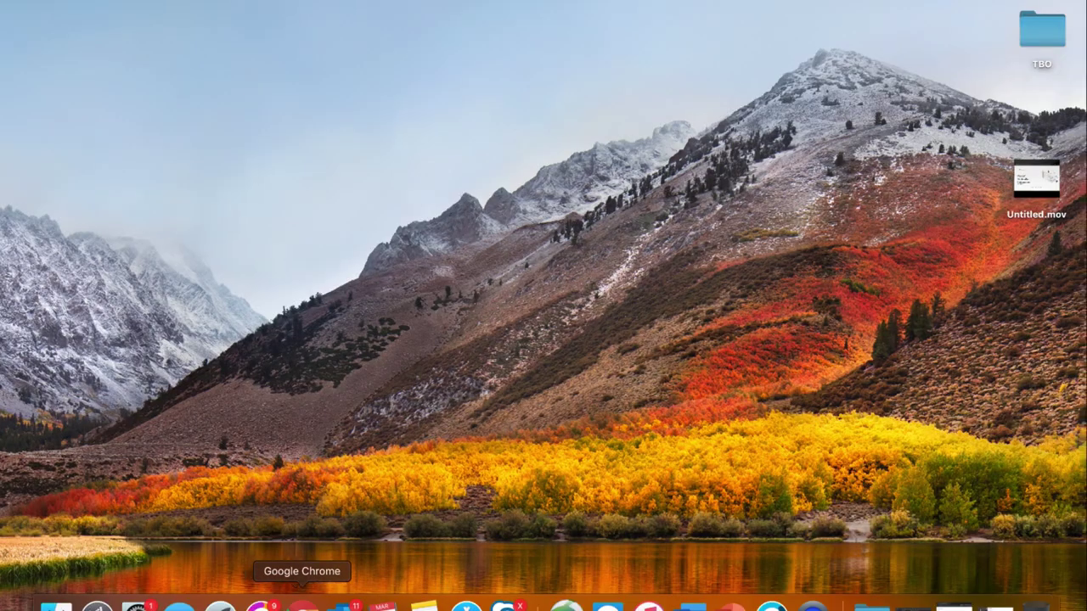
- Switch to Google Chrome and bring up the Cisco Umbrella dashboard beside the Meraki one
click(304, 608)
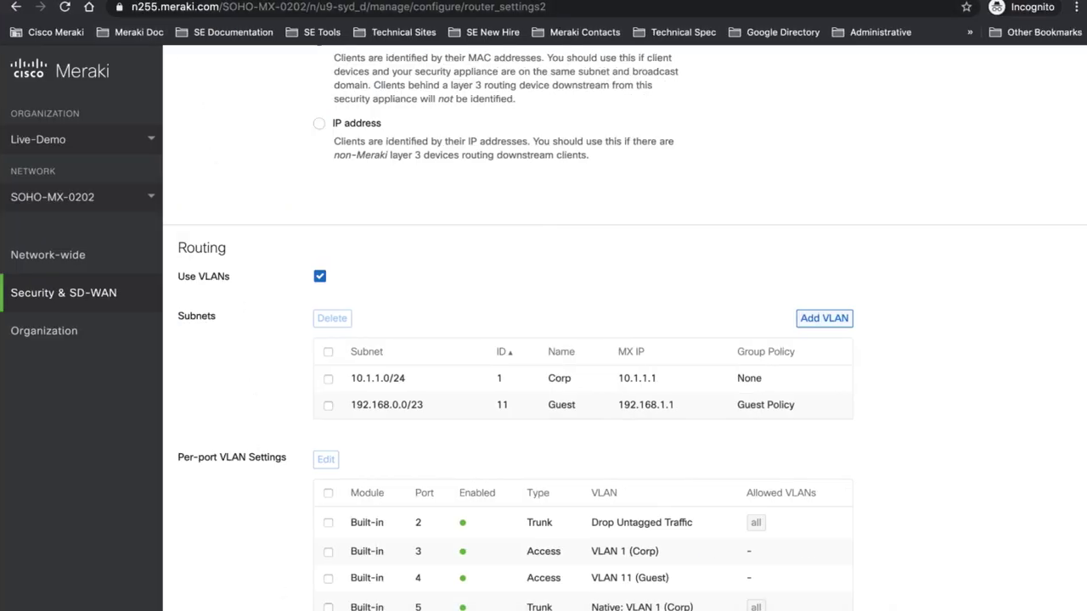
key(ctrl+Tab)
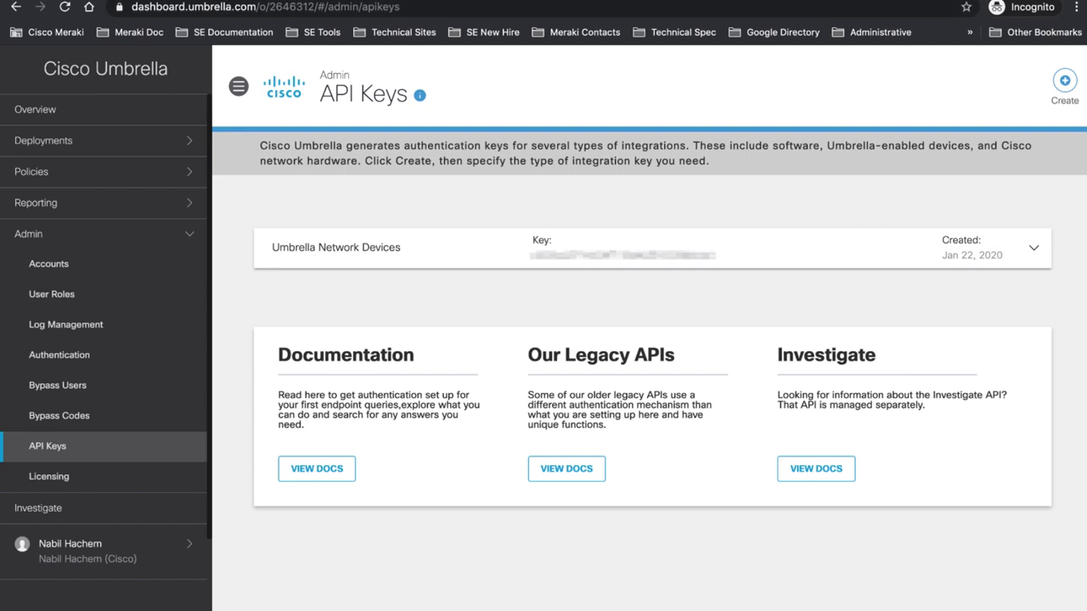
key(ctrl+Tab)
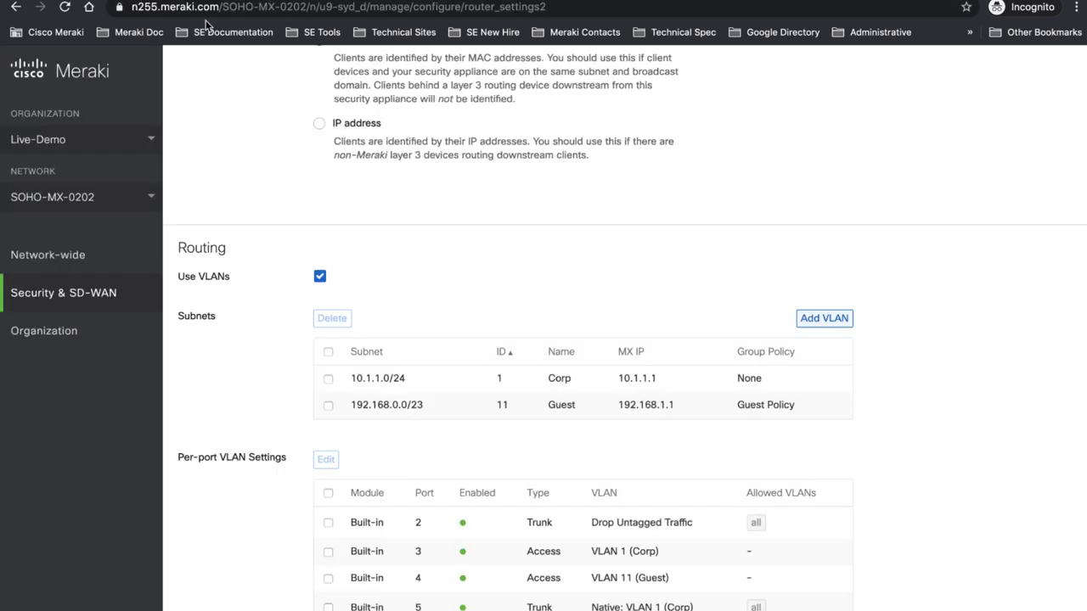
key(ctrl+Tab)
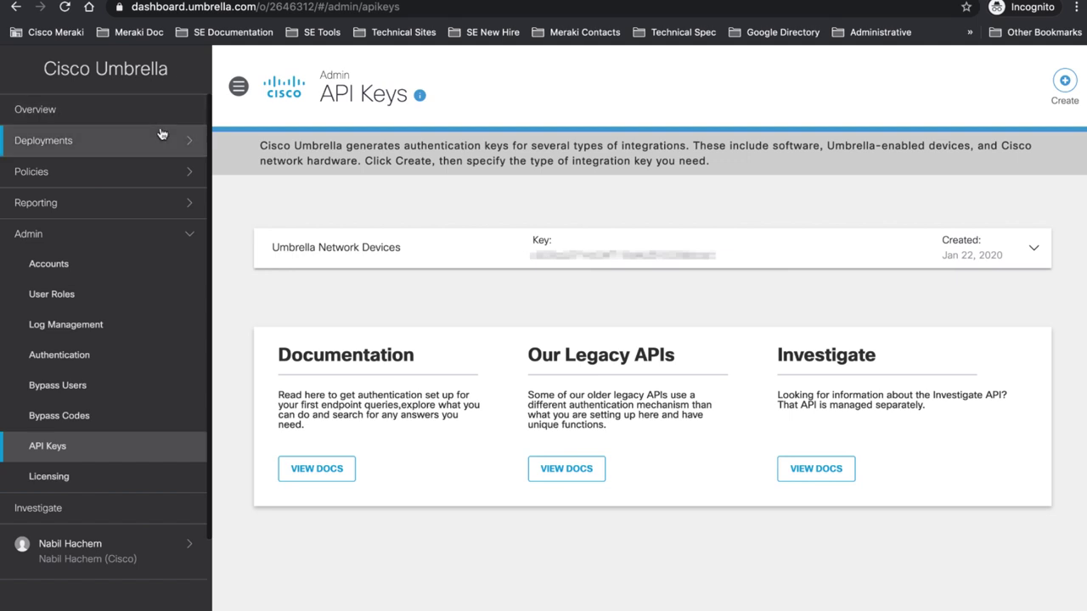
- Expand the Guest Policy among all Umbrella policies to review its settings, and open the admin API Keys page
click(159, 181)
click(108, 238)
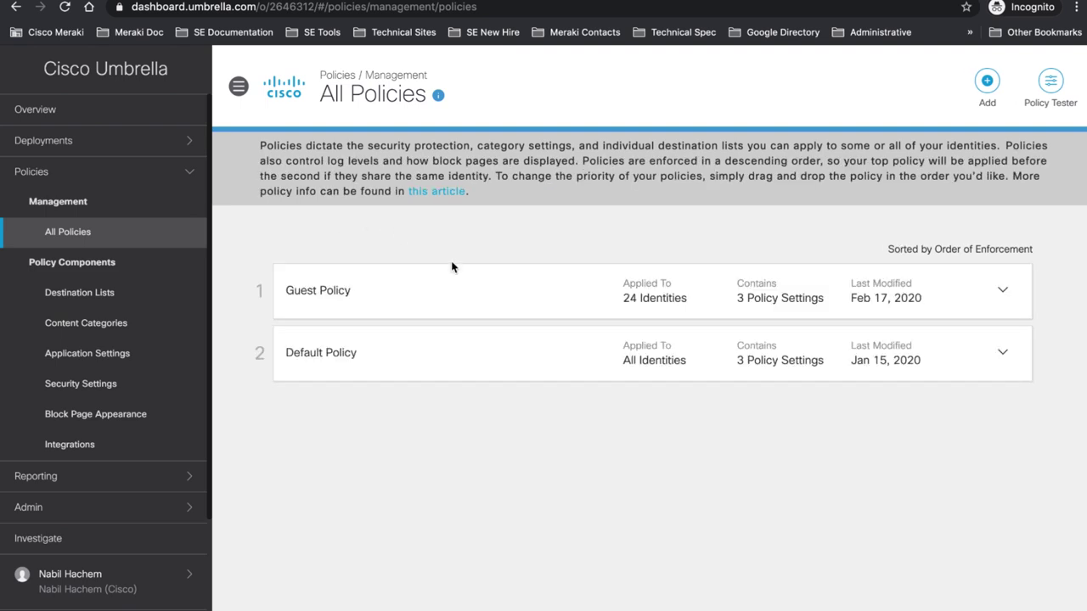
click(1002, 292)
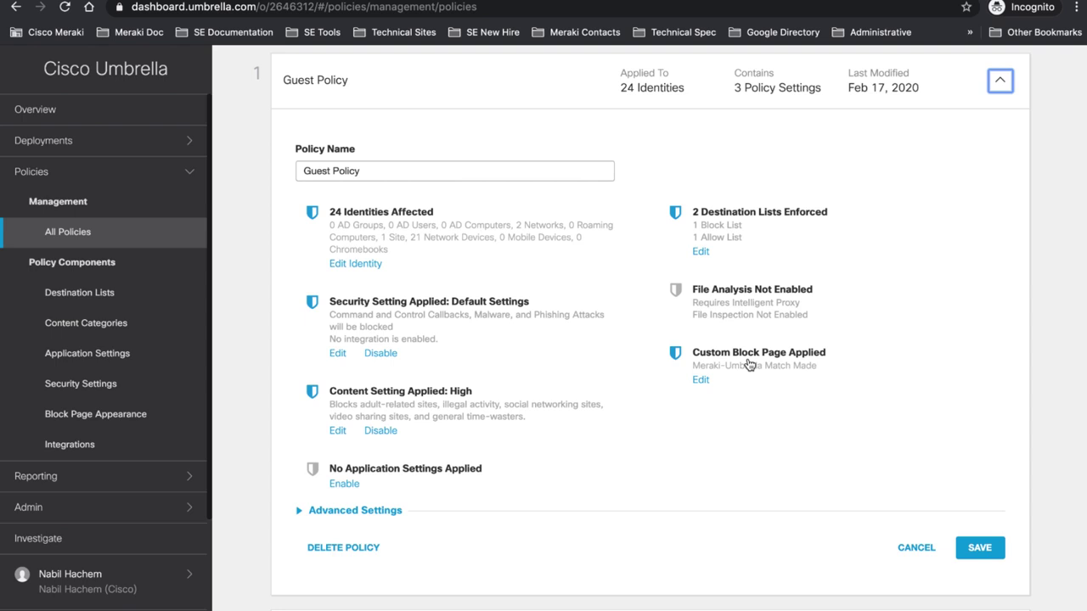
click(181, 509)
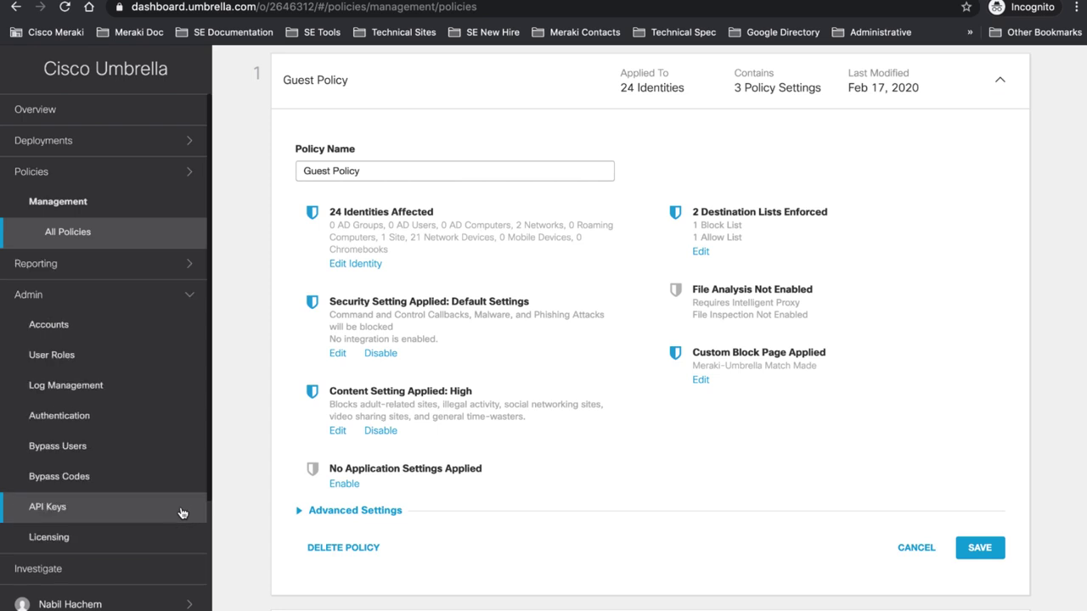
click(163, 512)
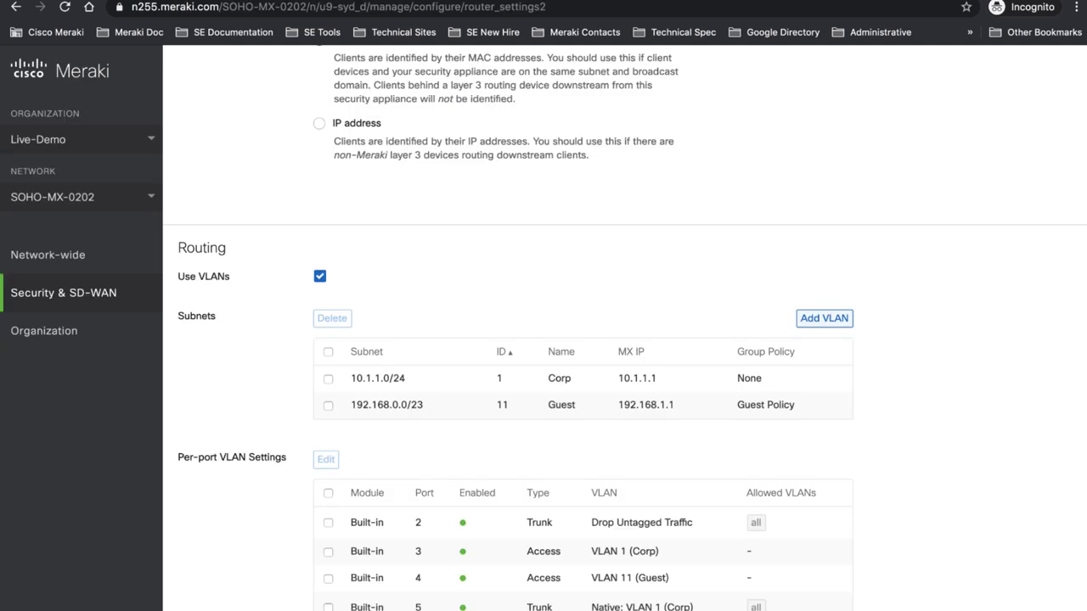
- In the Meraki dashboard, view all networks and open the SOHO-MX-0202 appliance network
click(145, 198)
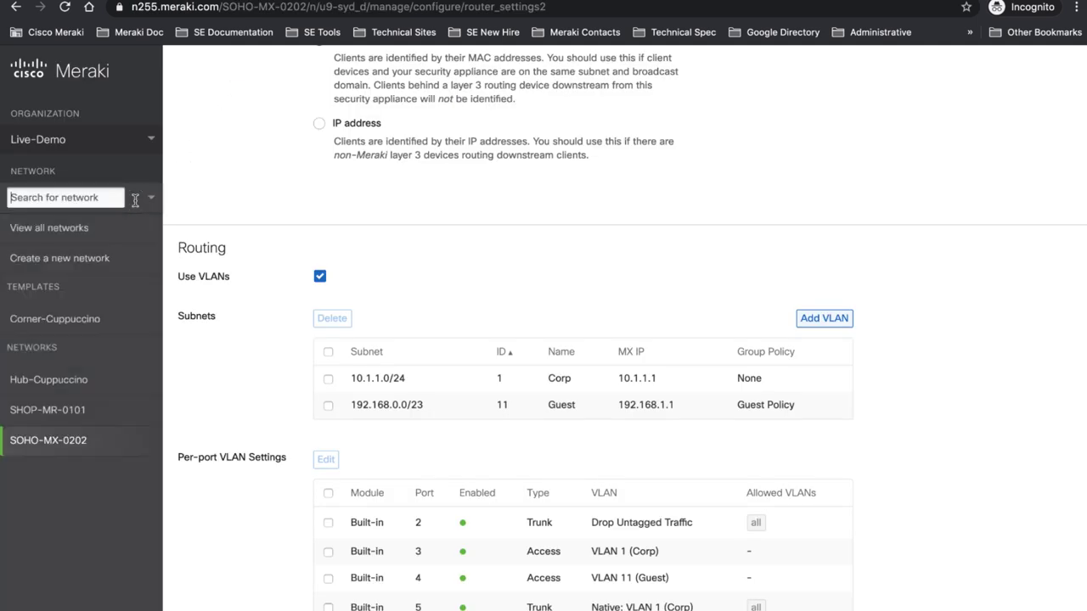
click(70, 237)
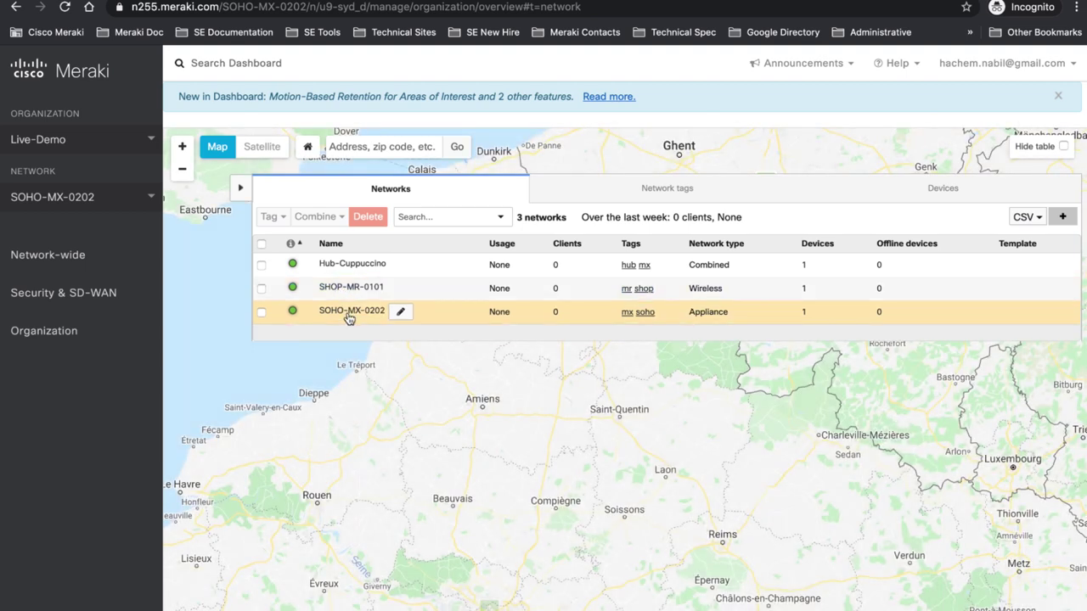
click(349, 314)
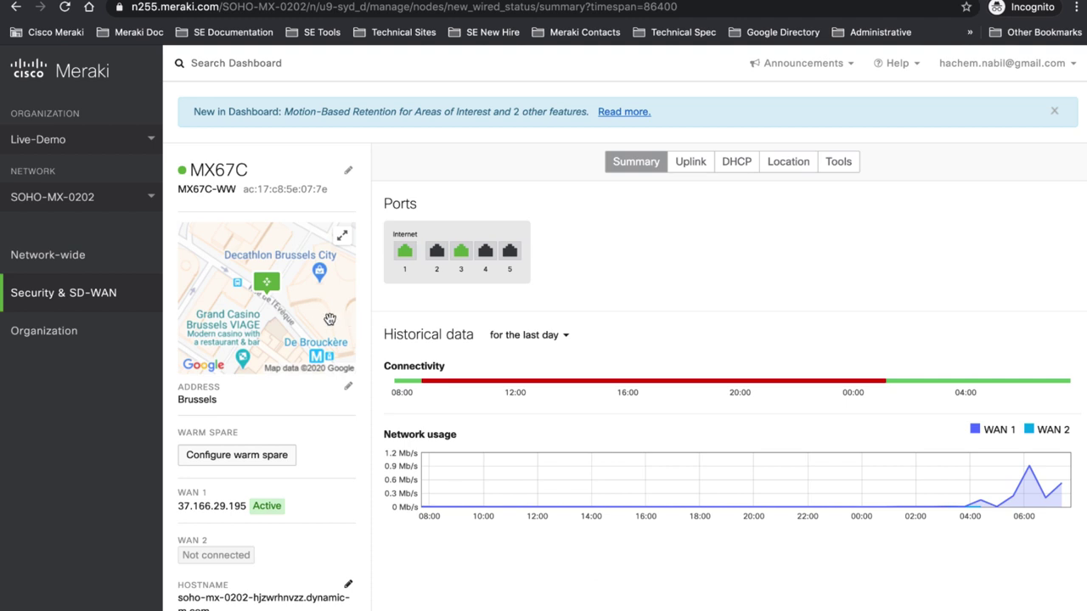
- Open the network-wide general settings and view the Cisco Umbrella account section
mouse_move(90, 260)
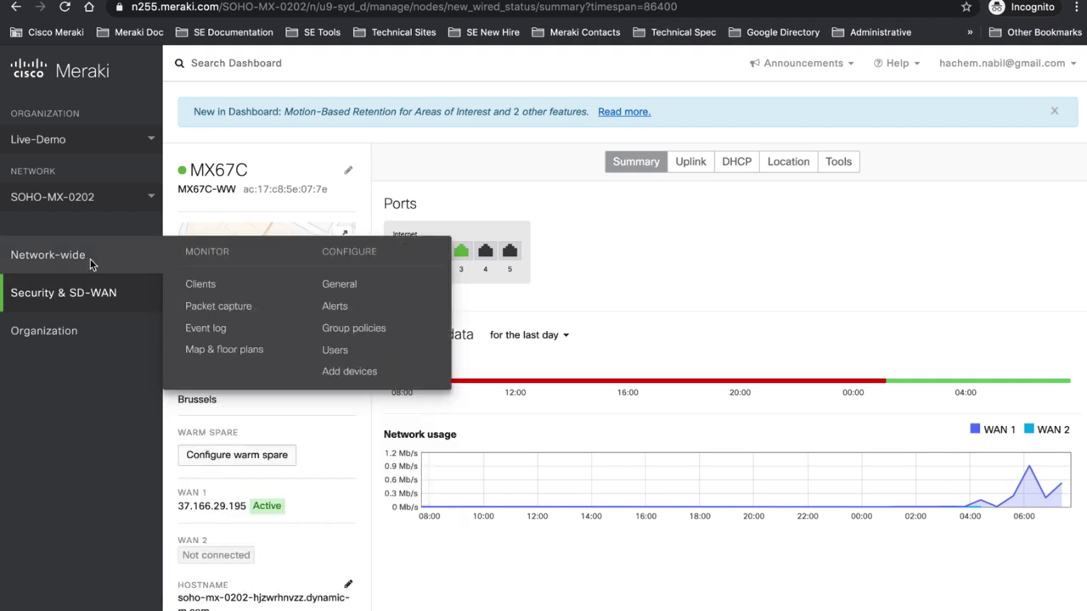
click(330, 287)
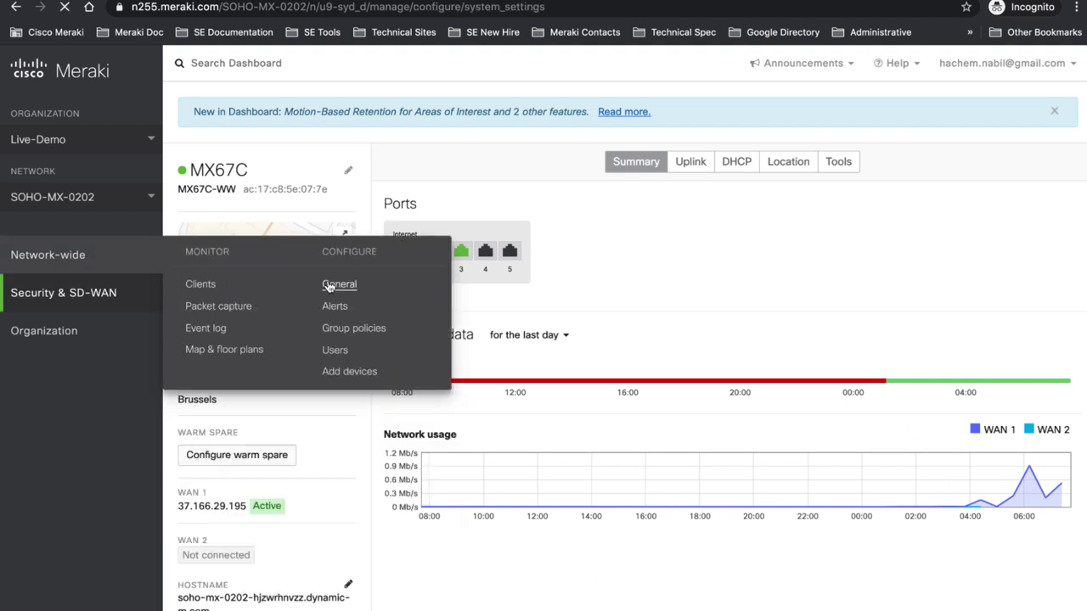
scroll(573, 265, down, 5)
scroll(572, 265, down, 15)
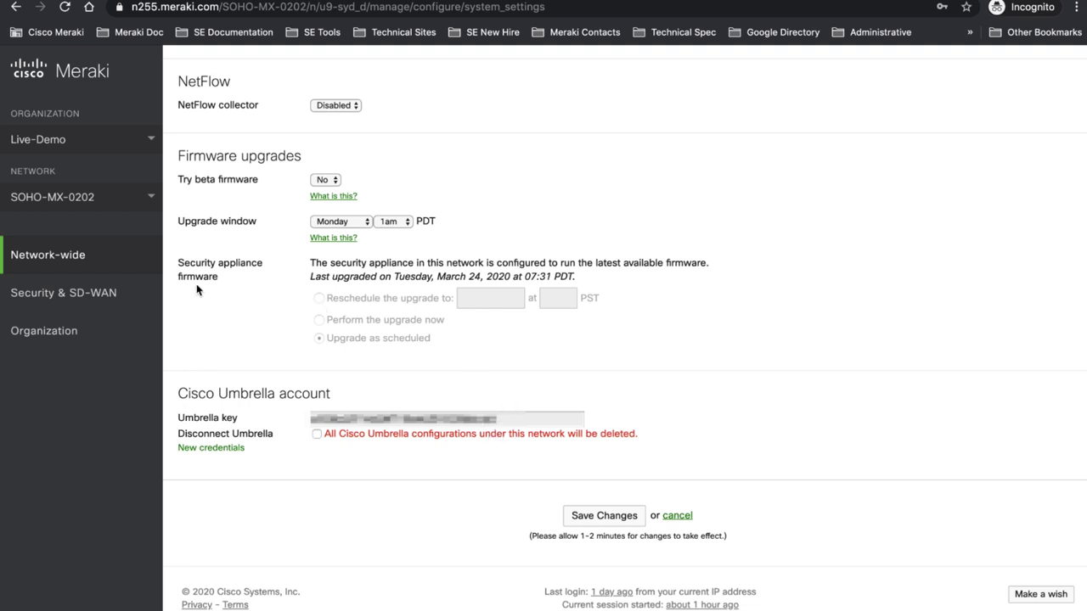
- Open the network's Guest Policy group policy to examine its Umbrella DNS layer protection settings
mouse_move(108, 295)
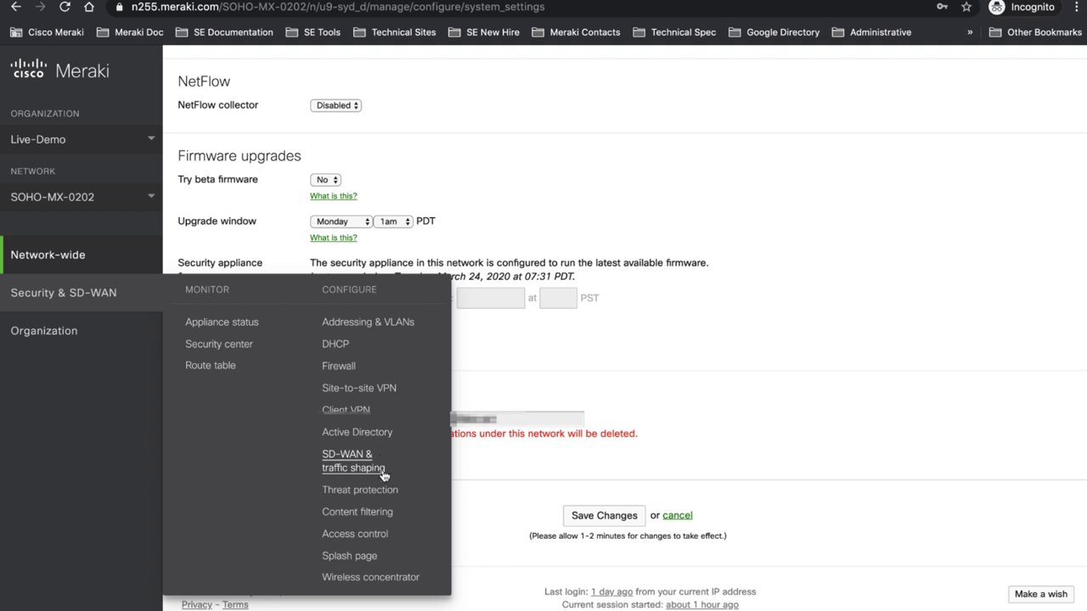
mouse_move(139, 239)
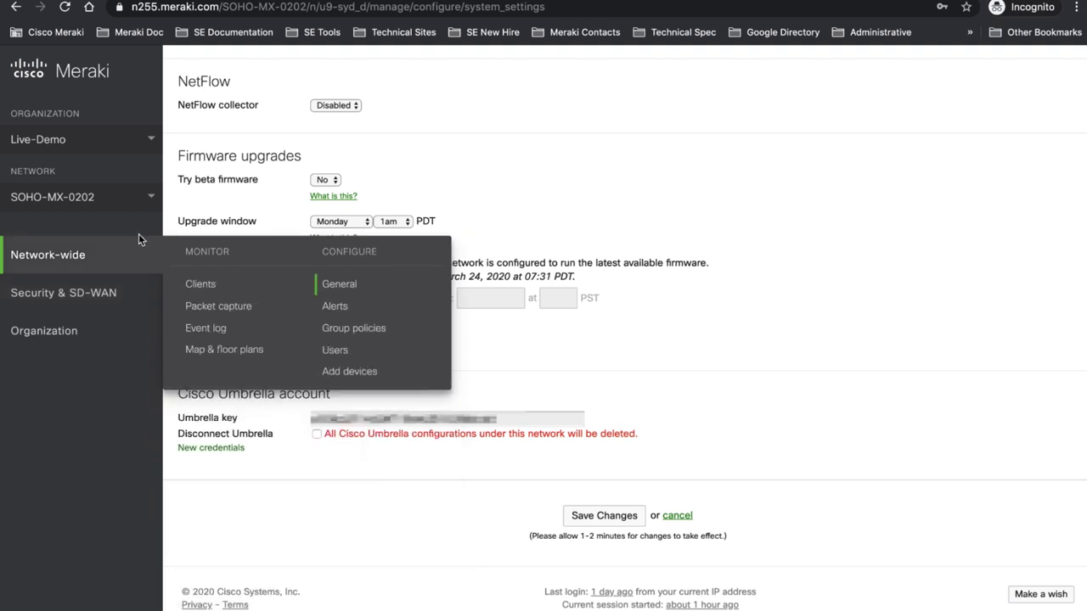
click(354, 329)
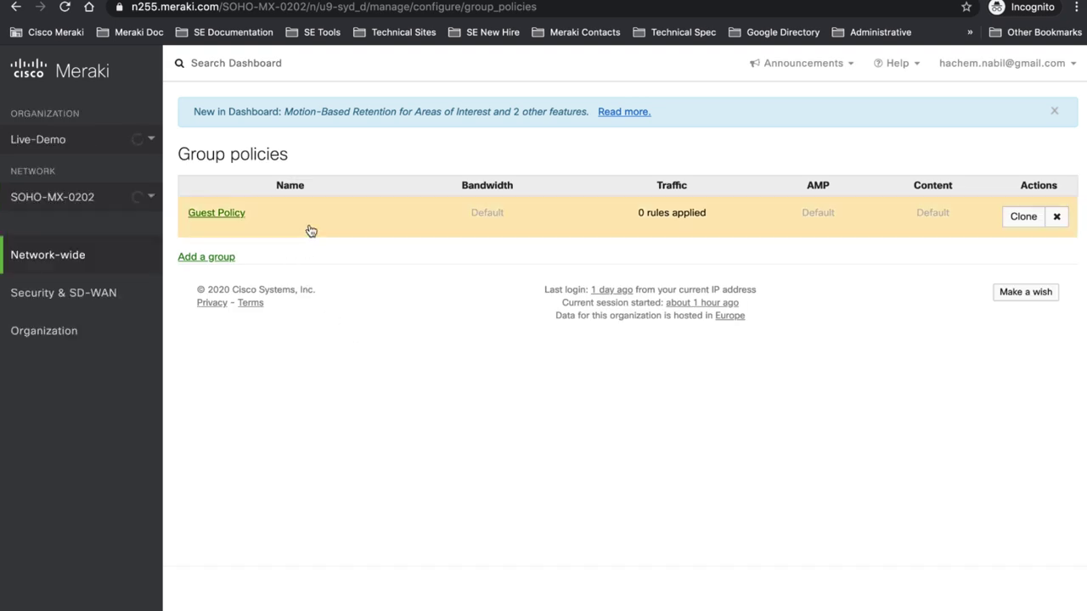
click(373, 222)
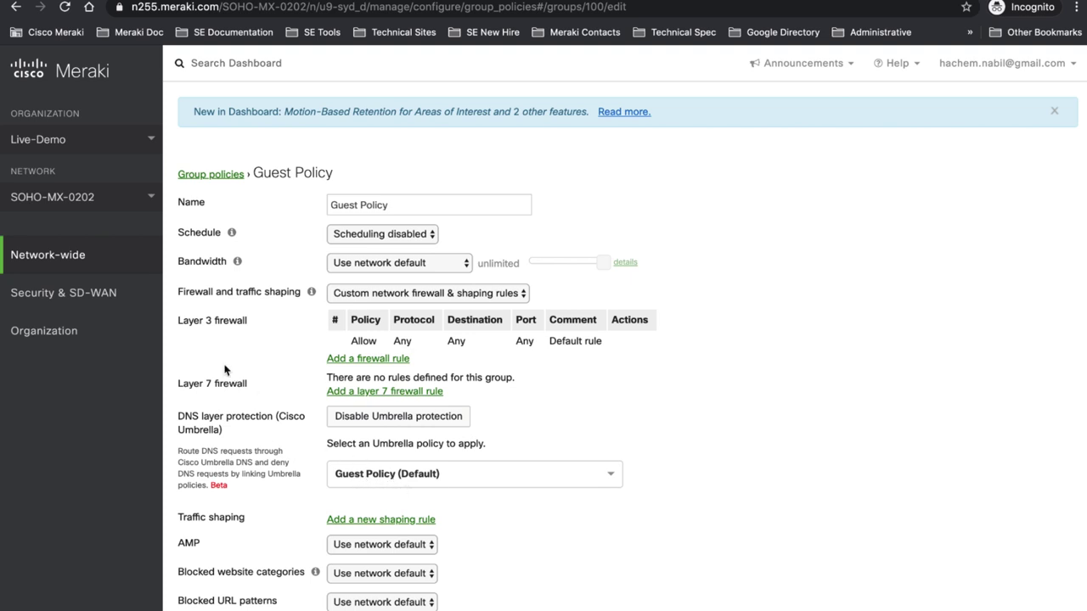
- Open the Addressing & VLANs settings and examine the subnets' group policies and the per-port VLAN assignments
click(361, 323)
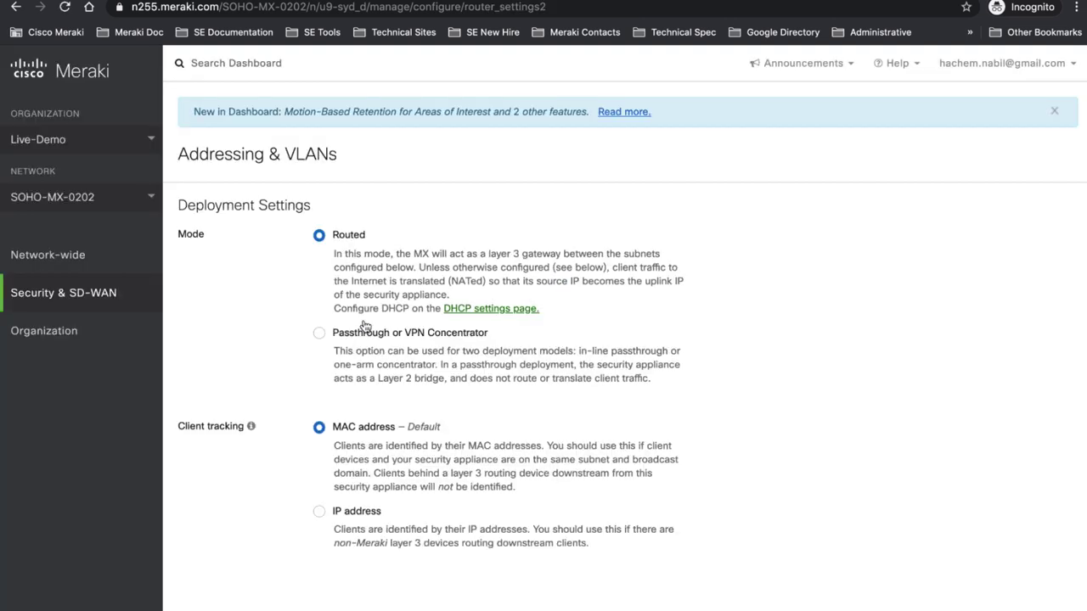
scroll(646, 326, down, 5)
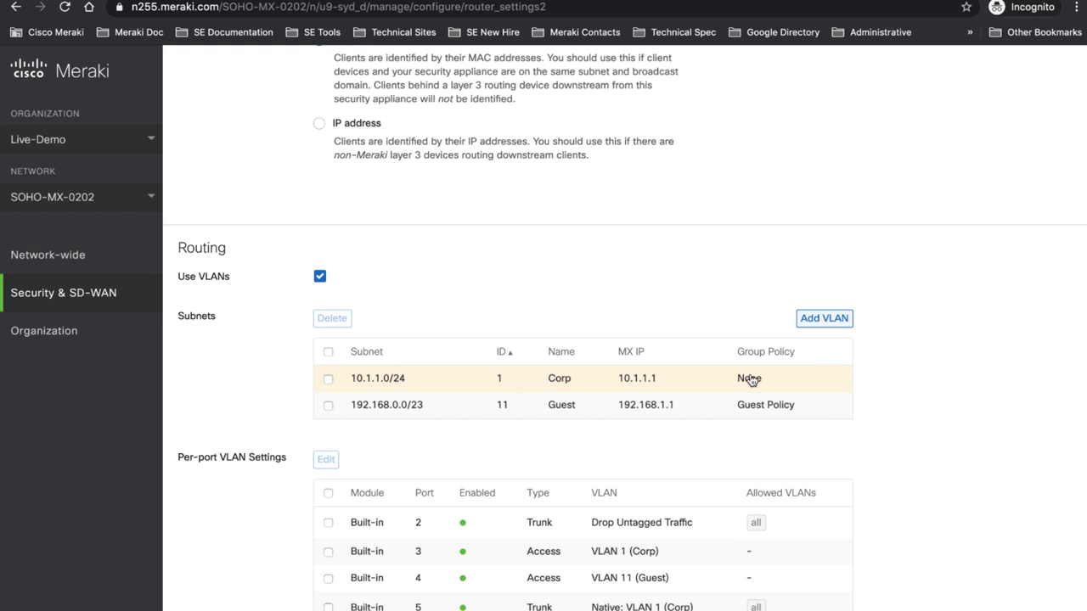
scroll(500, 390, down, 3)
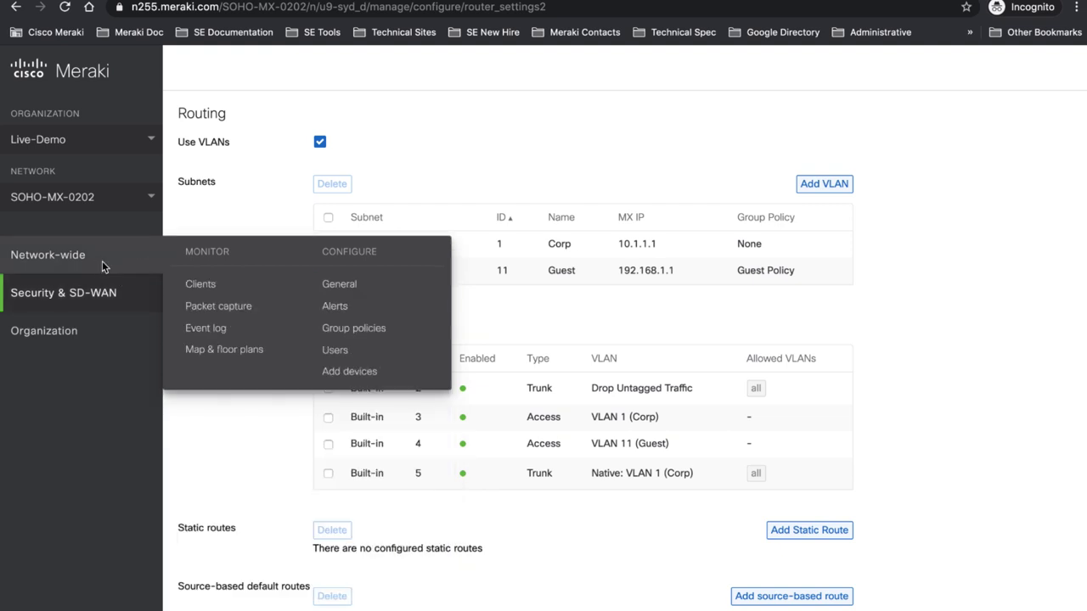
- Open the MX67C appliance status page and check which ports are connected
mouse_move(102, 298)
click(208, 323)
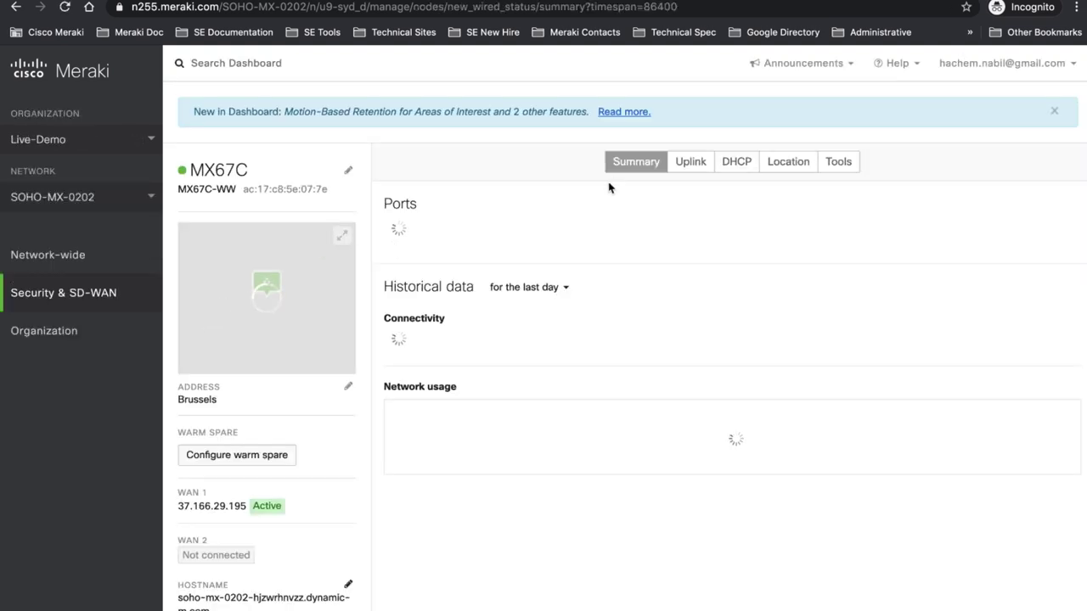
mouse_move(465, 264)
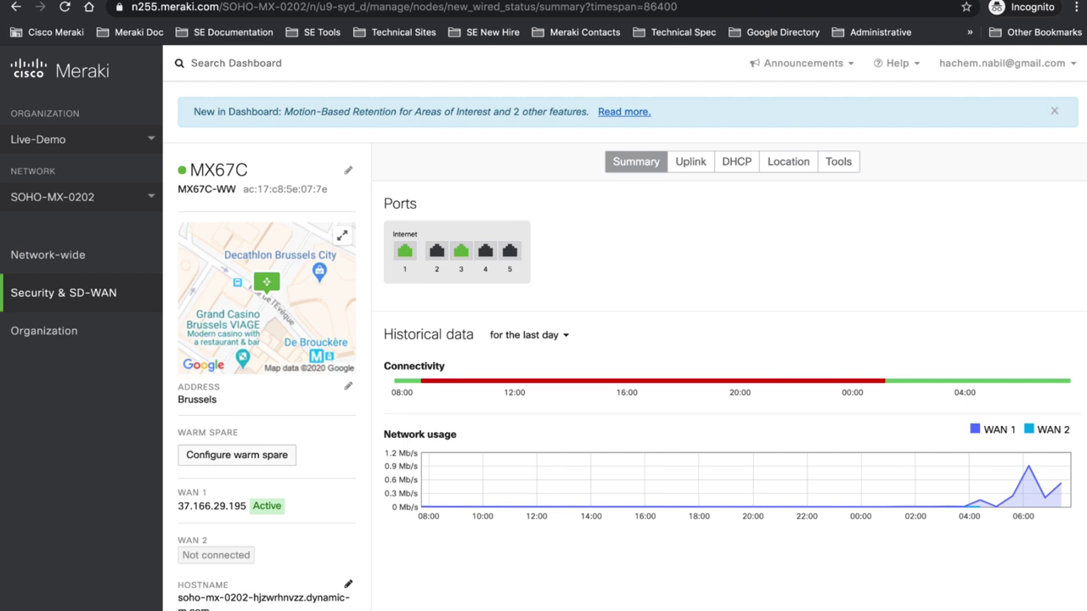
- Open a new incognito window and load welcome.opendns.com to test DNS protection on the port 3 connection
right_click(303, 605)
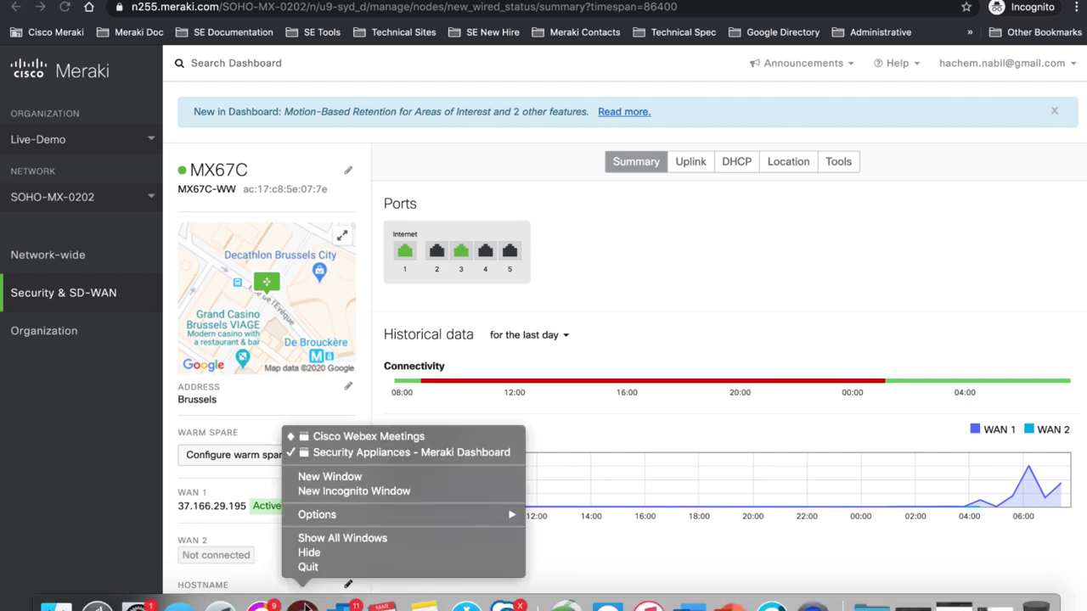
click(354, 491)
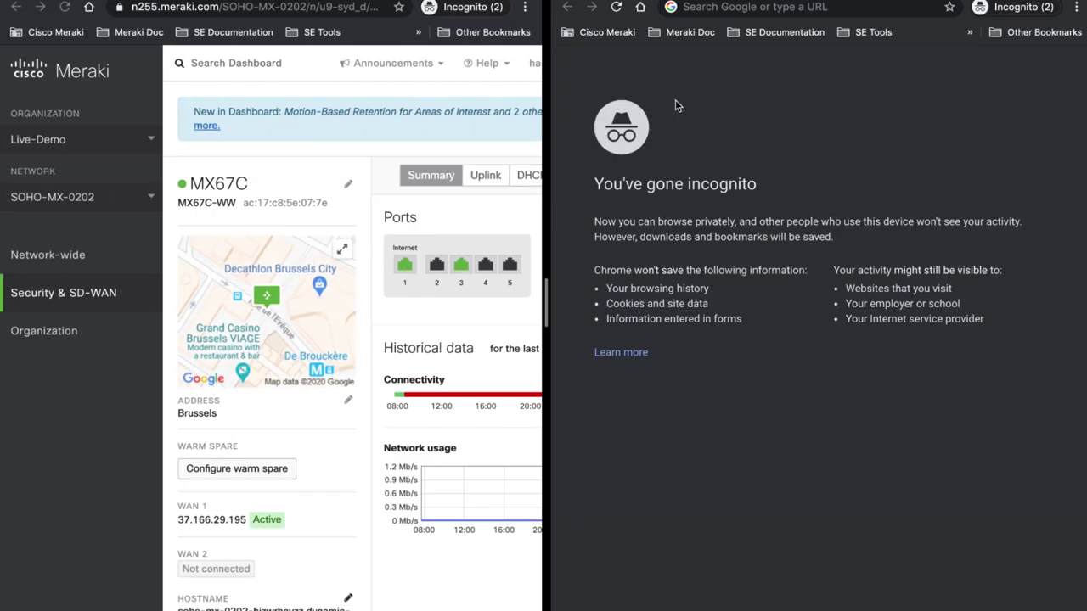
click(739, 10)
text(welcom)
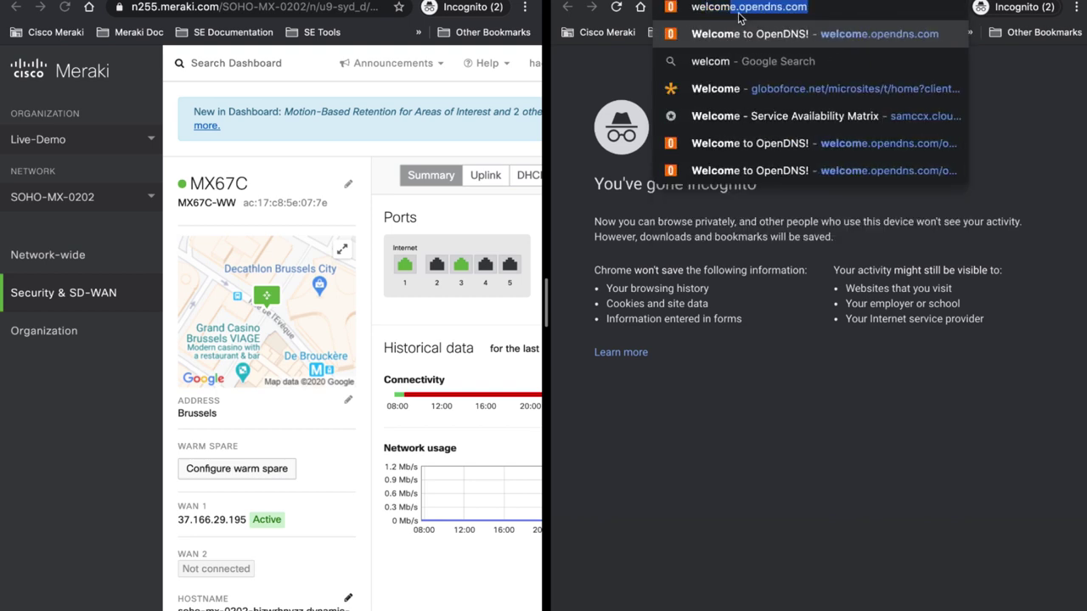
key(Return)
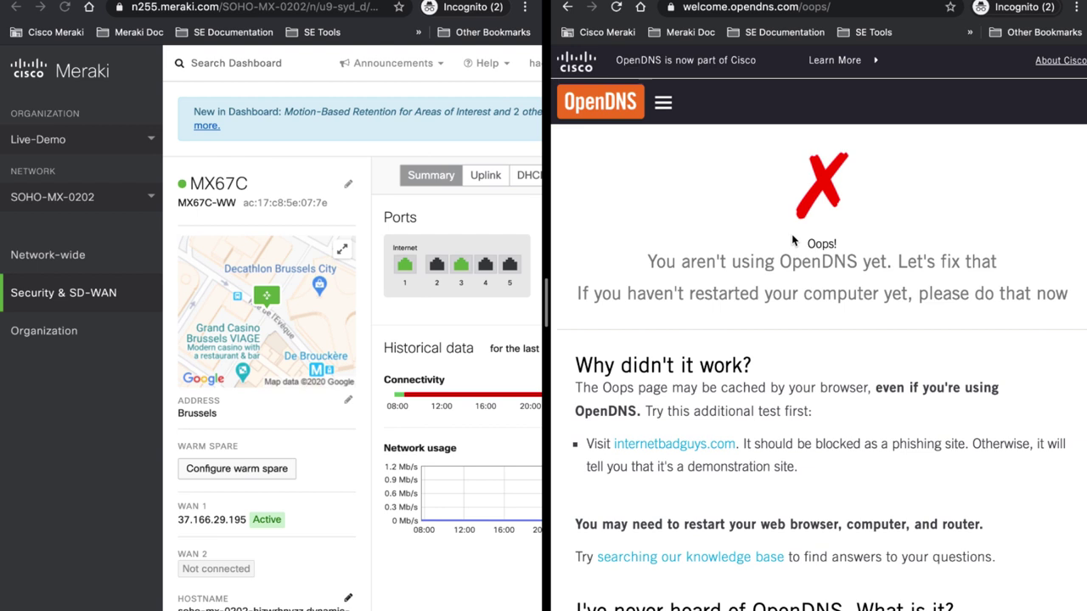
- Return to the Meraki appliance status page, reload it and check the port 4 connection details
click(498, 226)
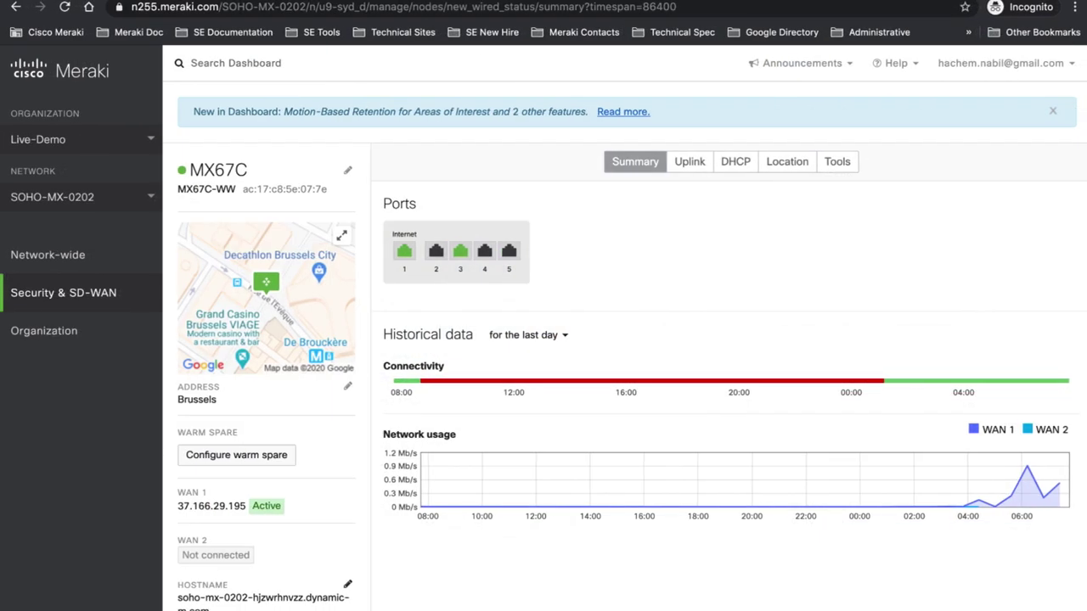
click(561, 9)
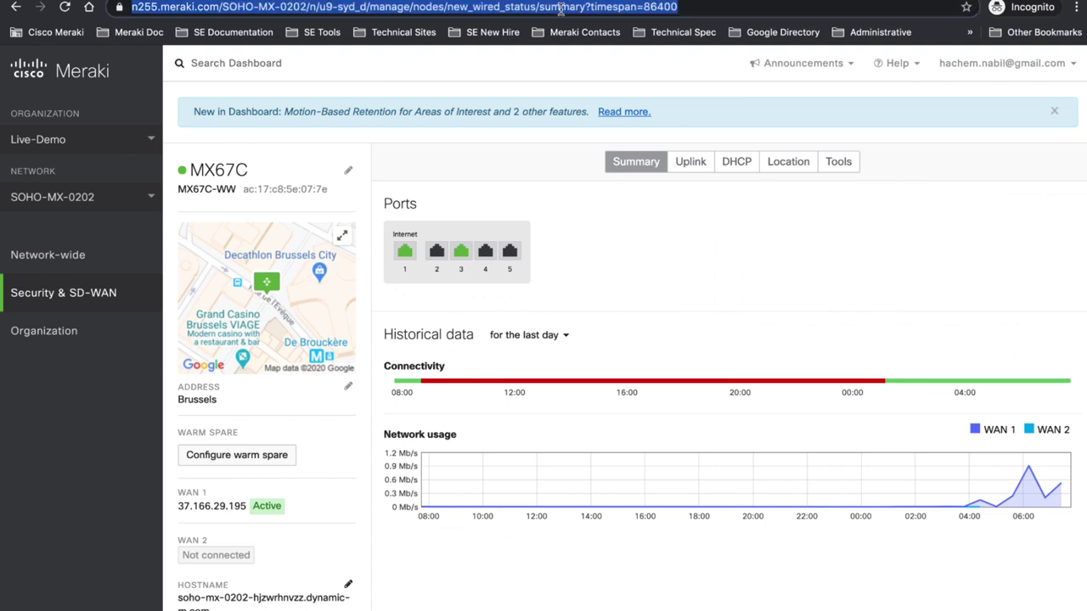
key(Return)
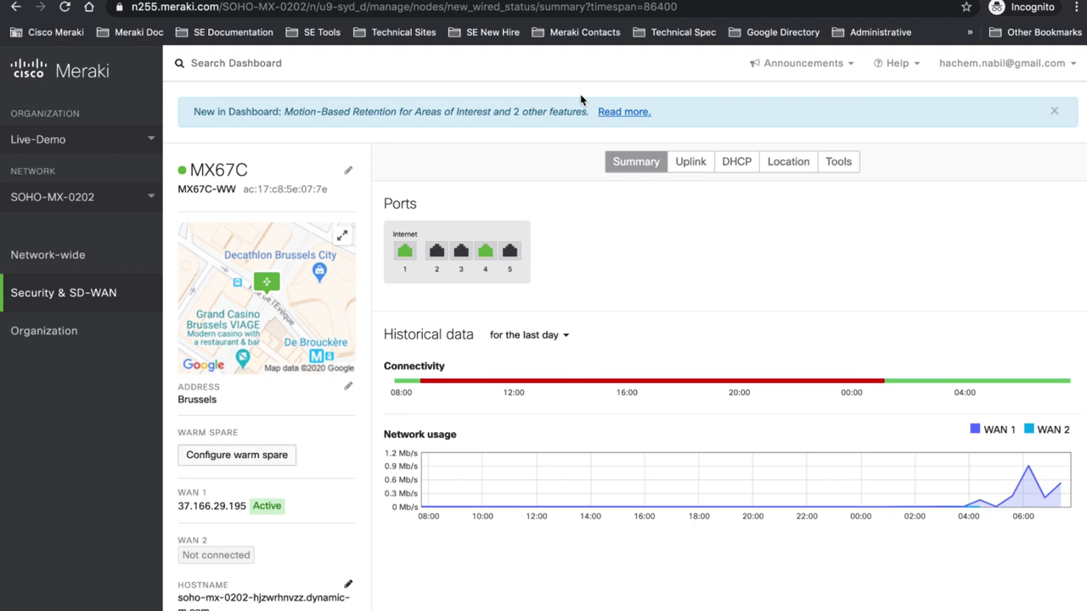
mouse_move(487, 256)
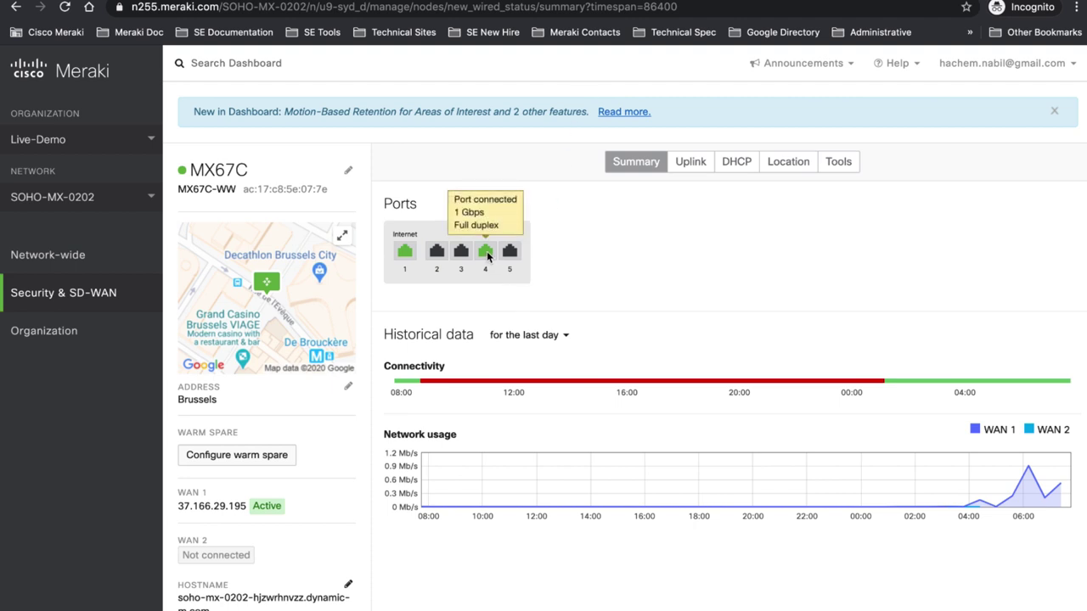
- Load welcome.opendns.com in another new incognito window to test DNS protection on the port 4 connection
right_click(302, 607)
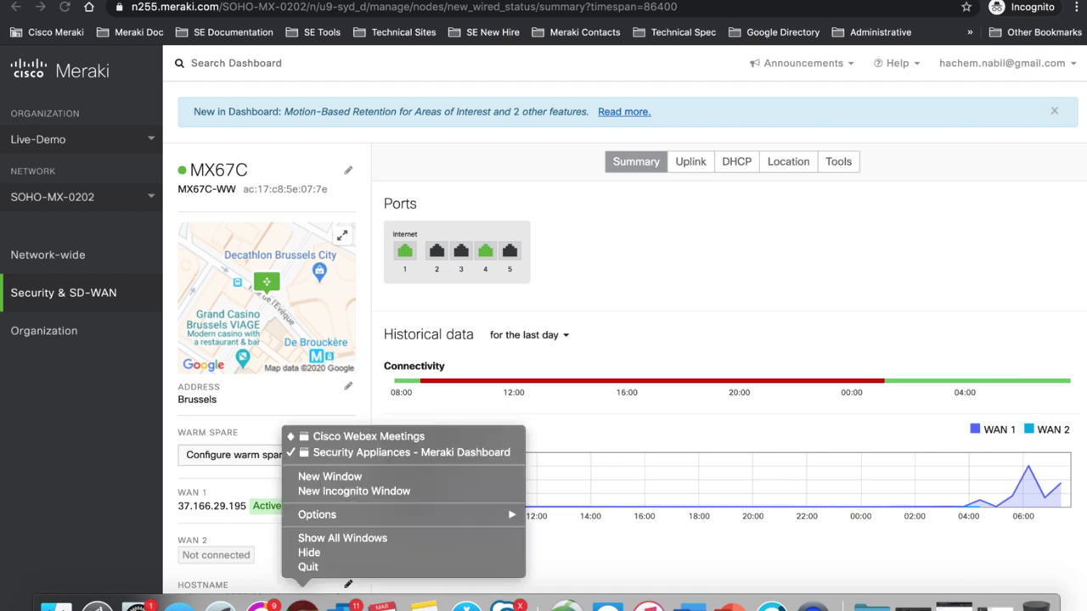
click(384, 493)
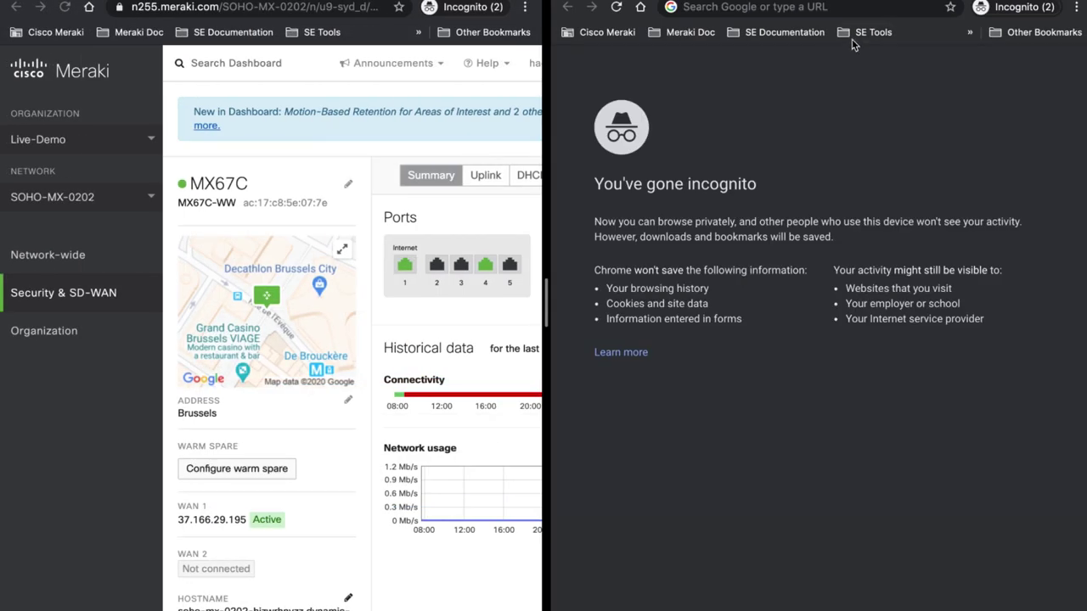
click(821, 13)
text(welcom)
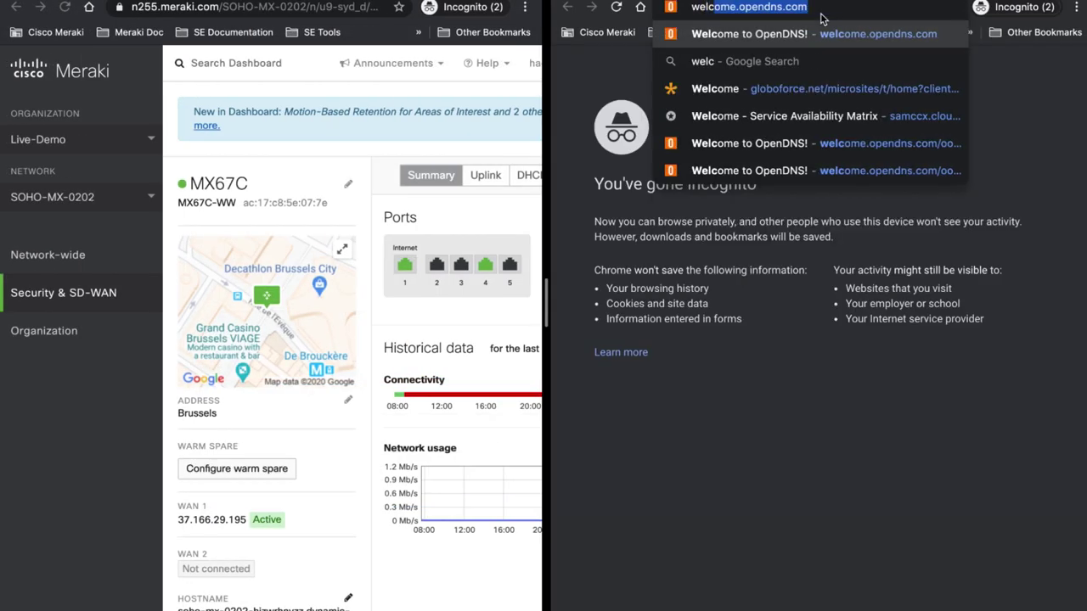
key(Return)
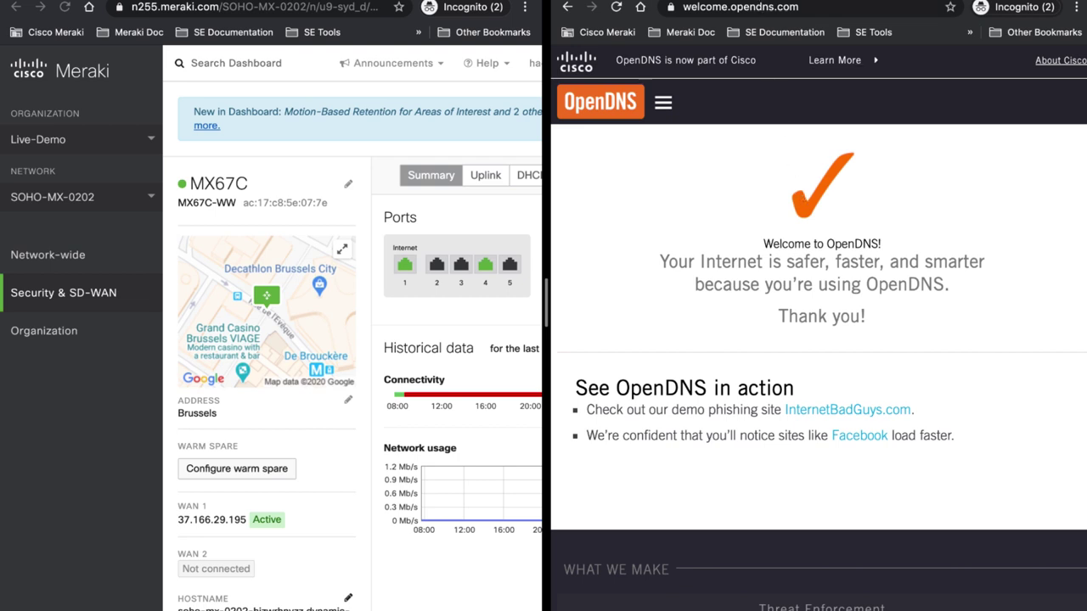
- Load internetbadguys.com in a new incognito tab to test phishing-site blocking on the port 4 connection
key(alt+Home)
text(inter)
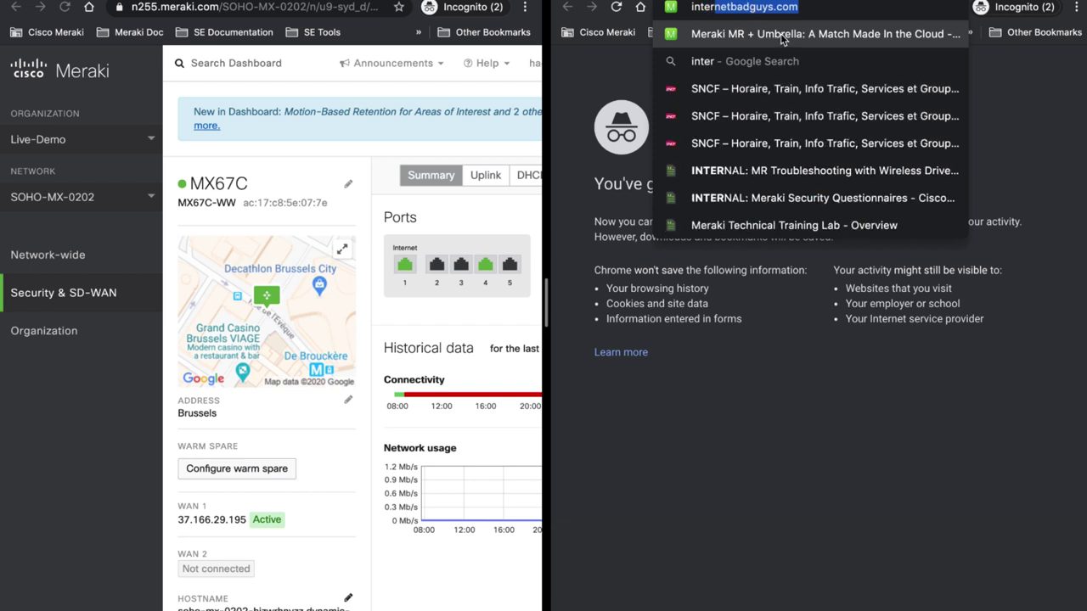
click(807, 8)
key(Return)
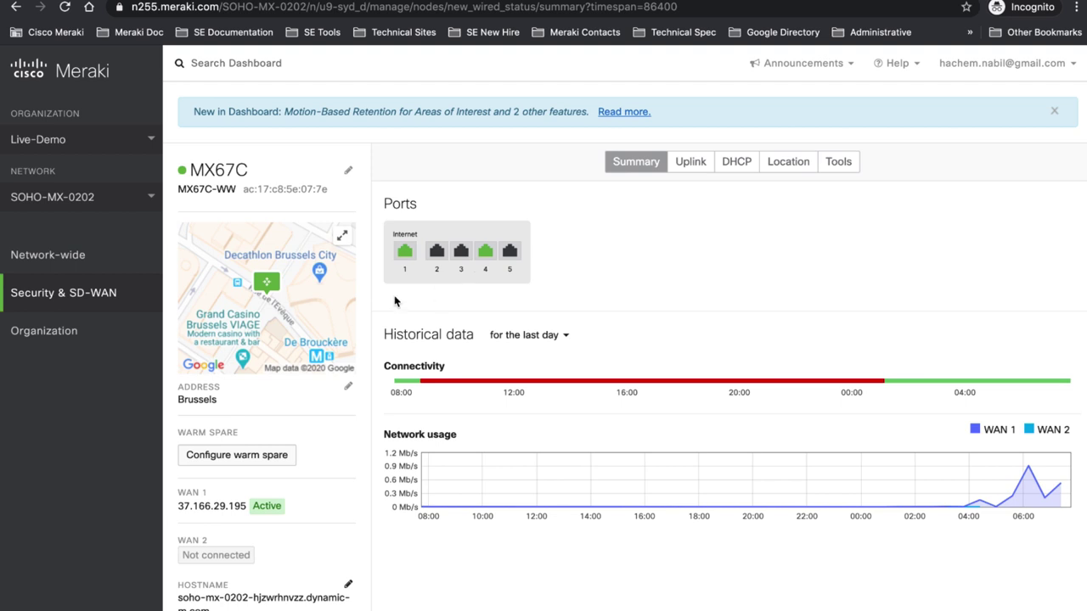
- Switch the Meraki dashboard to the SHOP-MR-0101 network and reload its page until the access point list opens
click(52, 197)
click(64, 410)
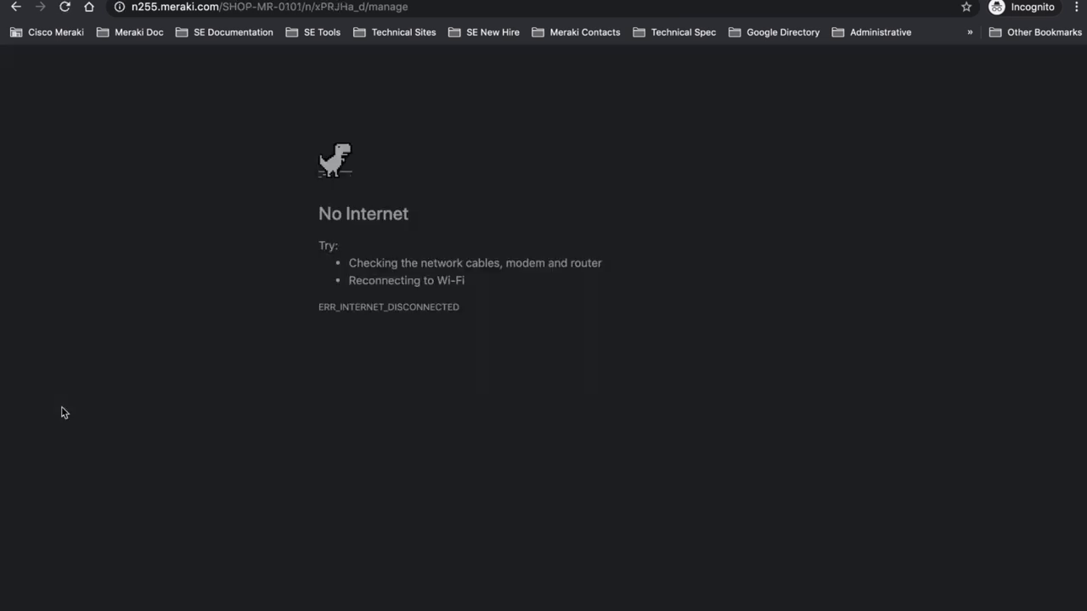
click(344, 16)
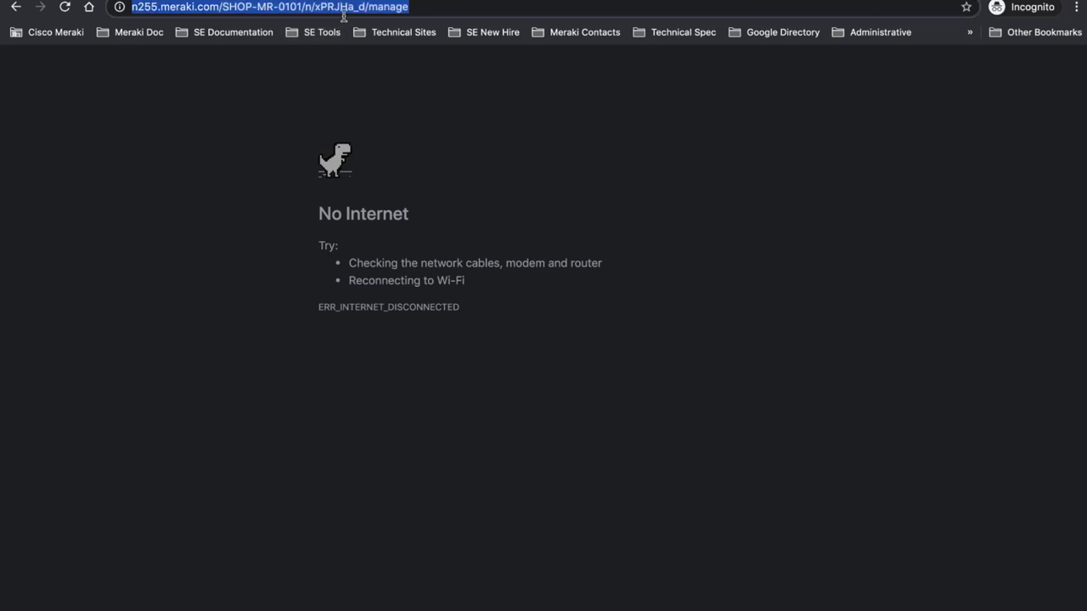
key(Return)
click(380, 6)
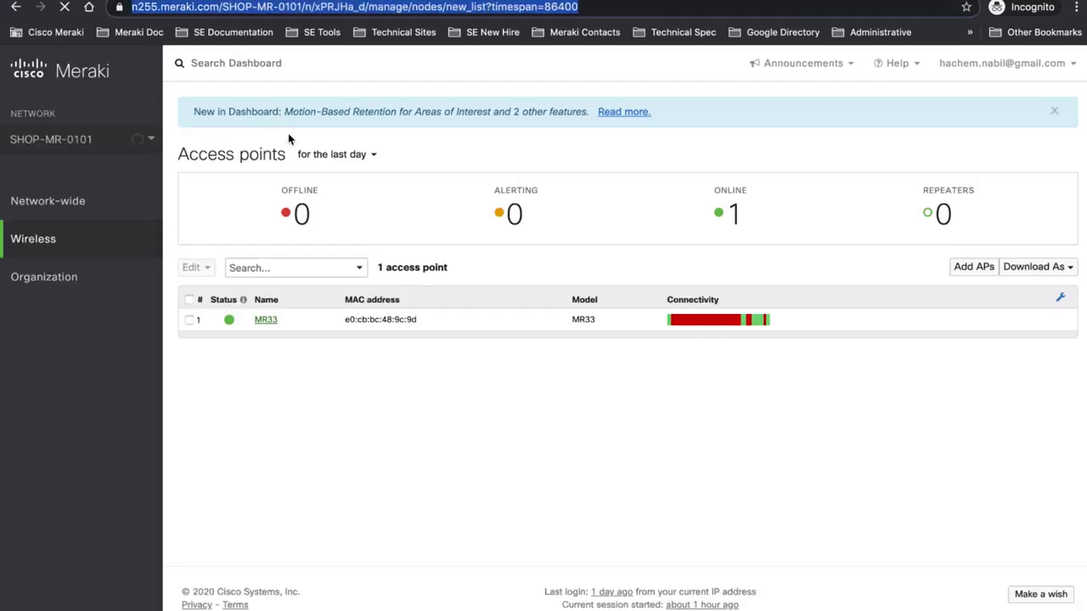
- Open the wireless SSID configuration overview and go to the access control settings of Shop-MR-Guest
mouse_move(116, 295)
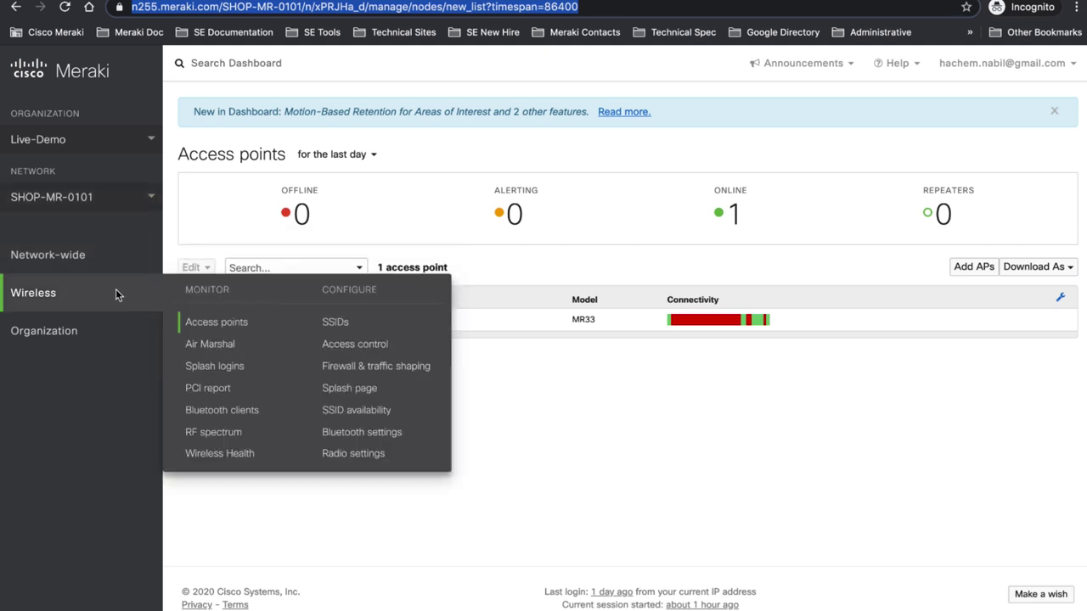
click(329, 323)
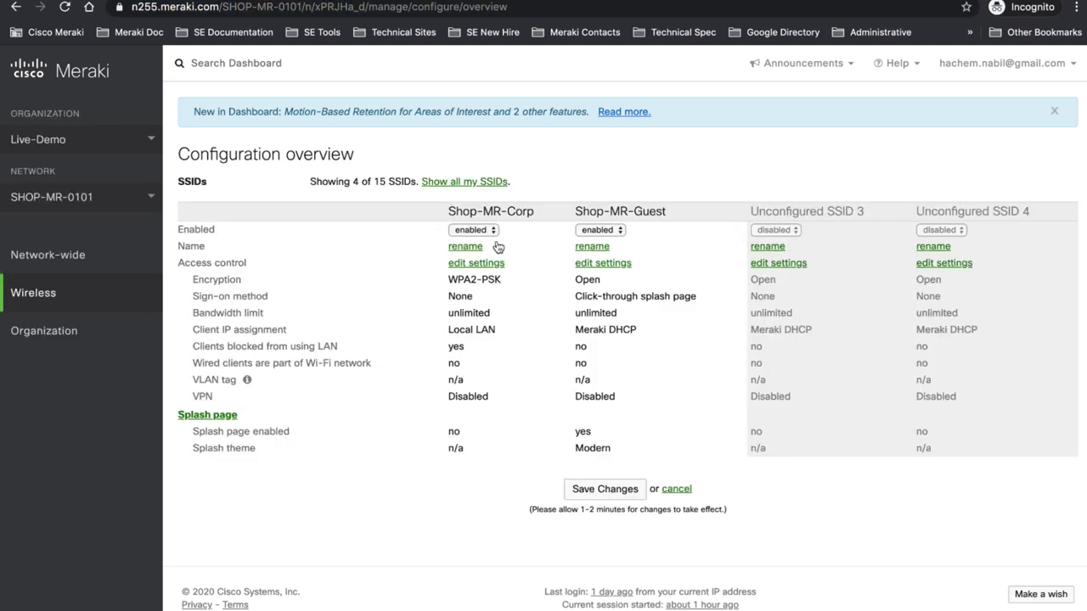
click(619, 268)
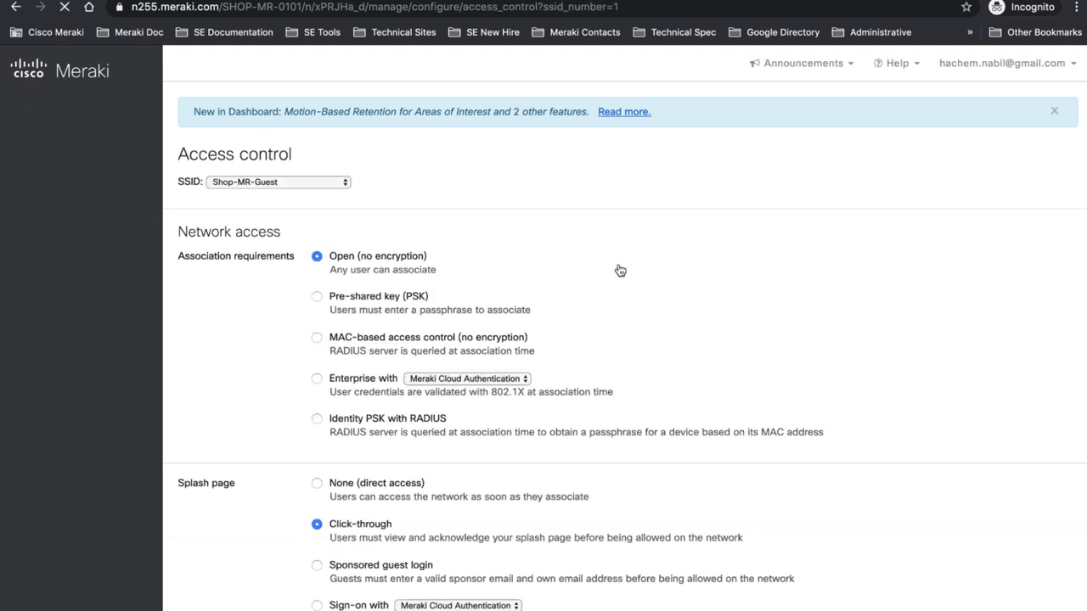
- Review Shop-MR-Guest's client IP assignment, and open its SSID firewall settings to check the Umbrella DNS layer protection policy
scroll(518, 302, down, 2)
scroll(509, 302, down, 10)
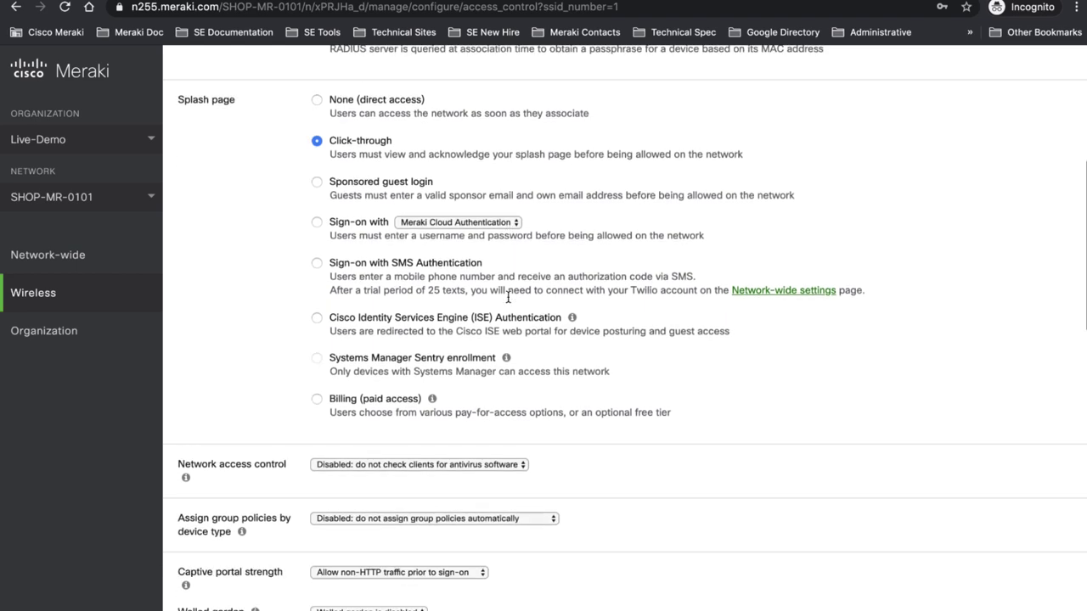
scroll(509, 303, down, 1)
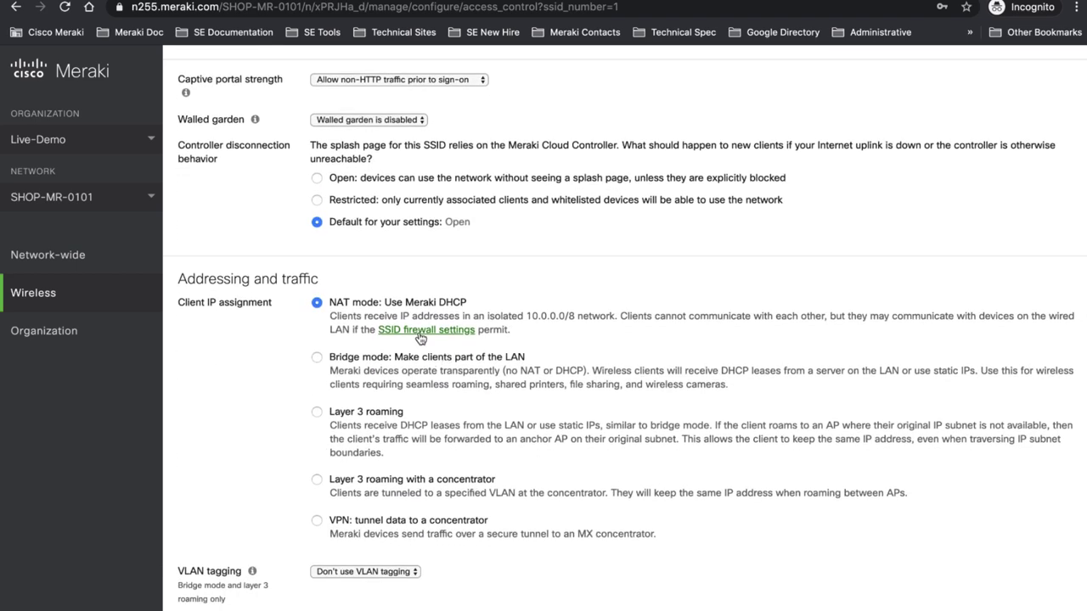
click(419, 336)
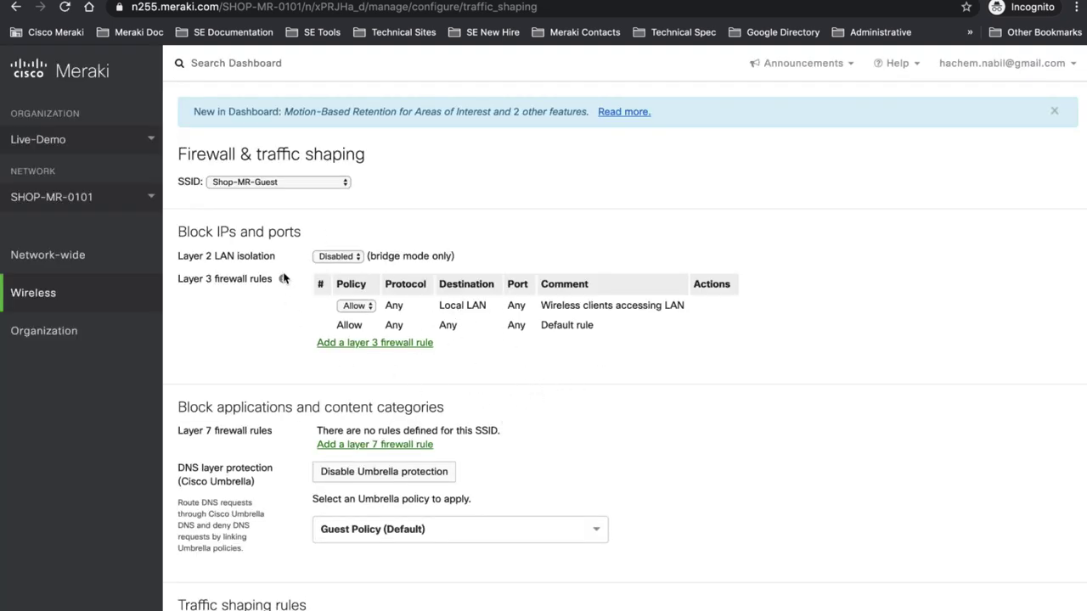
scroll(353, 334, down, 5)
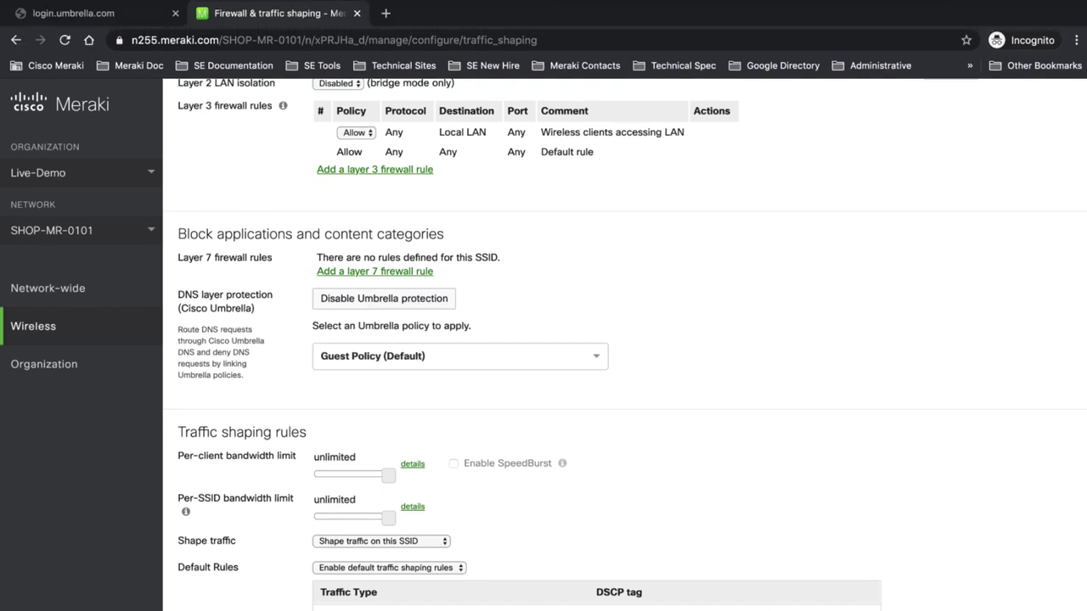
- Turn on the computer's Wi-Fi and connect it to the Shop-MR-Guest network
click(903, 4)
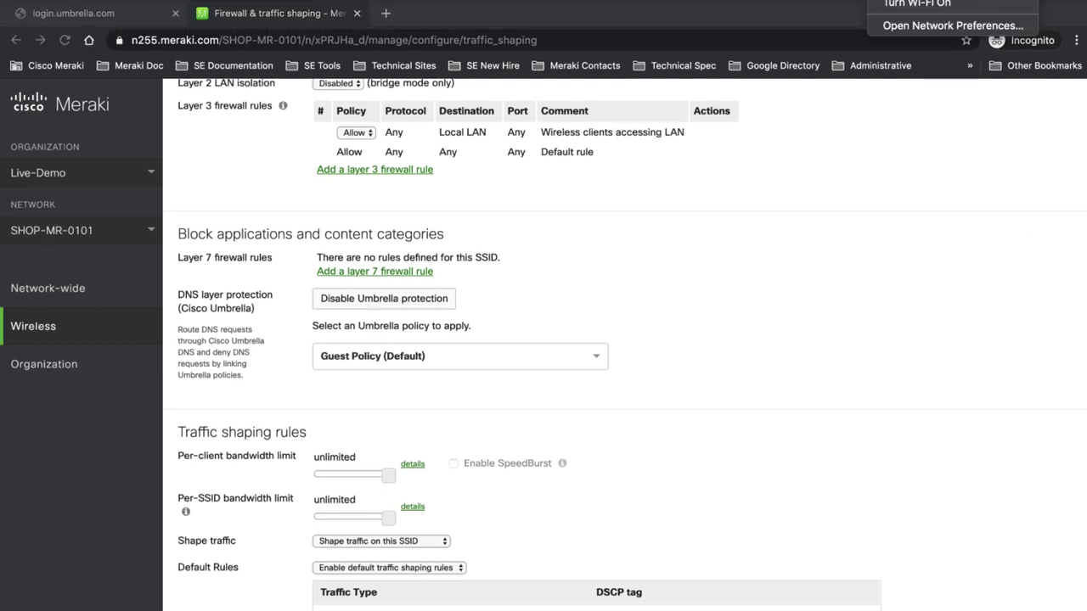
click(902, 4)
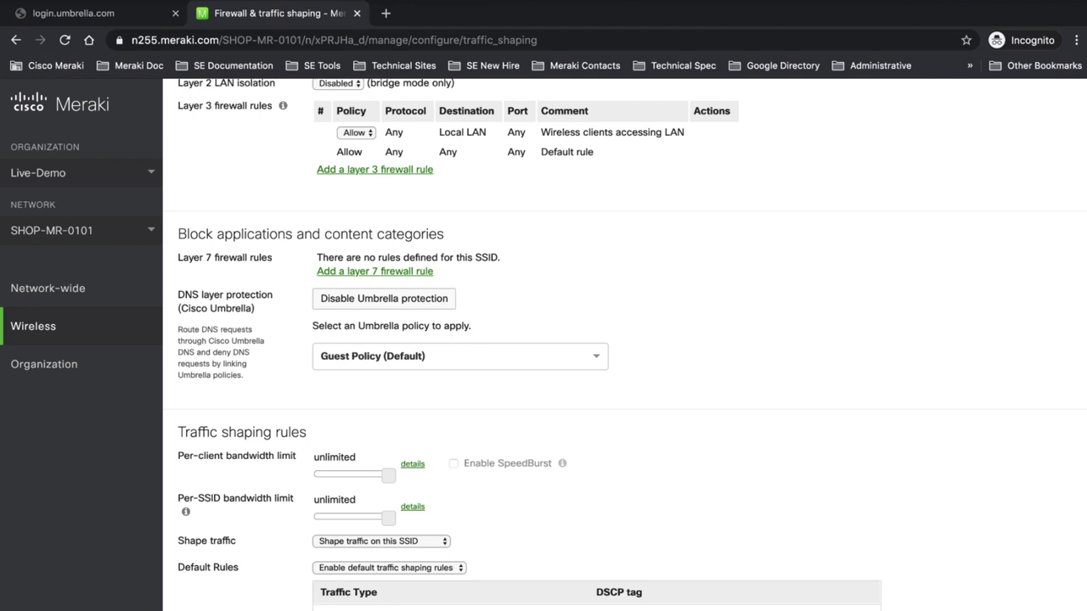
click(903, 3)
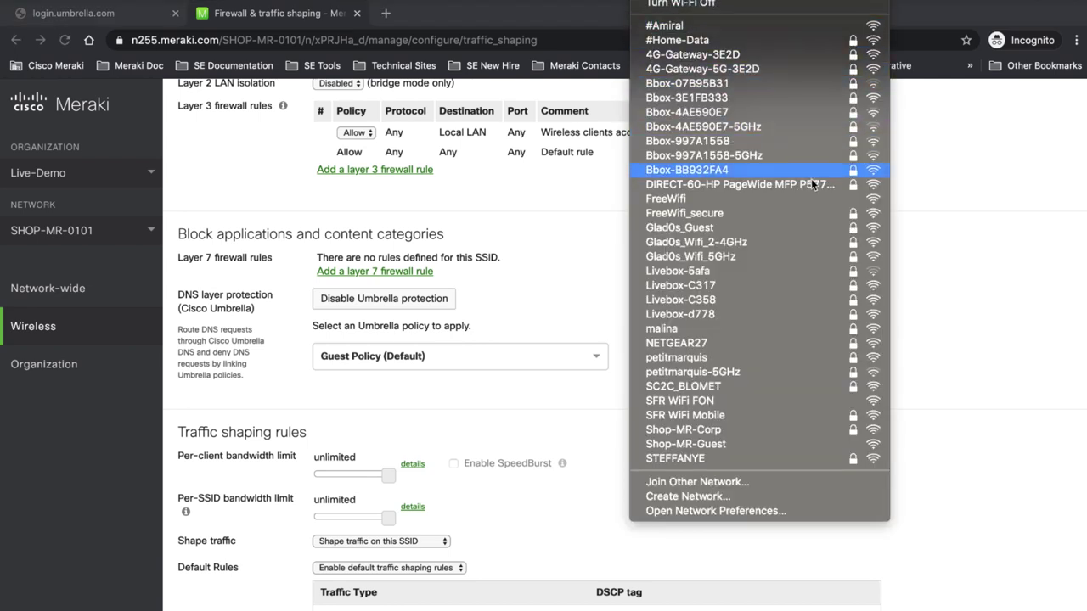
click(758, 444)
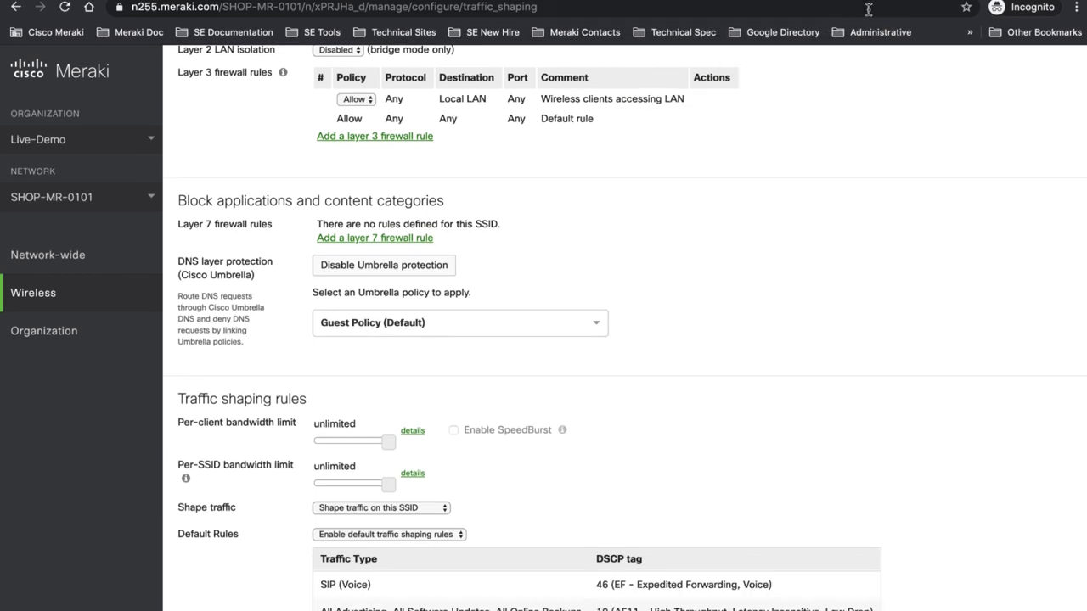
click(902, 4)
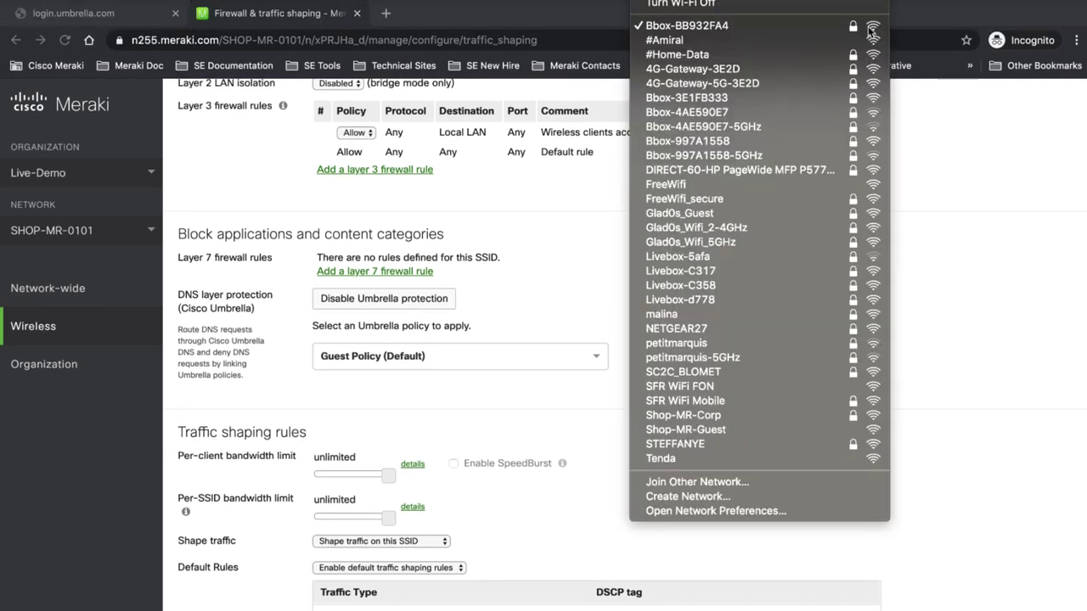
click(774, 429)
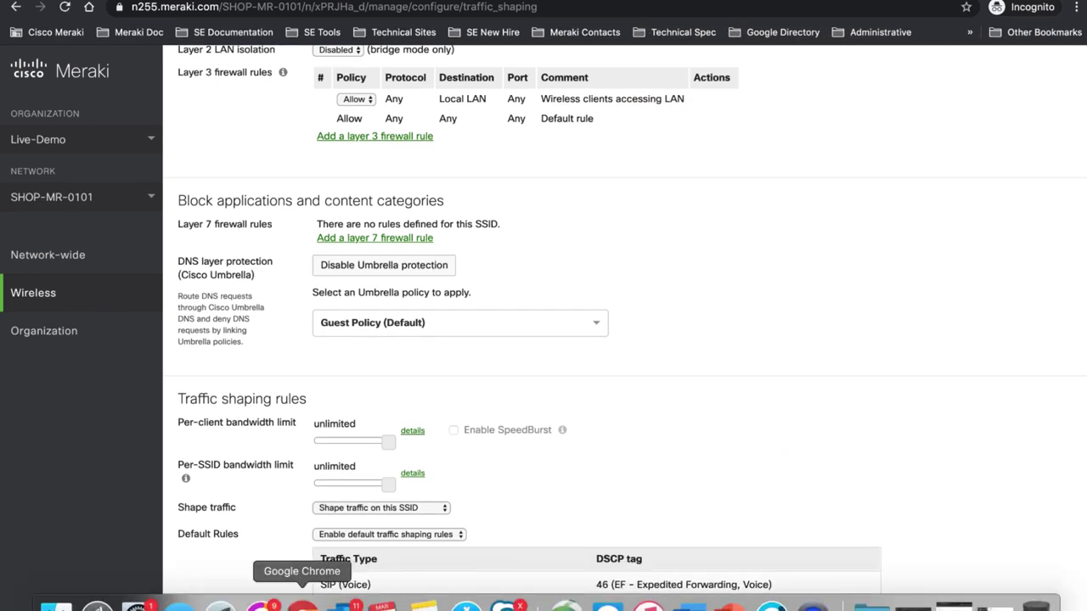
- Open a new incognito window, check the Wi-Fi connection, and load welcome.opendns.com to test DNS protection on Shop-MR-Guest
right_click(303, 606)
click(414, 493)
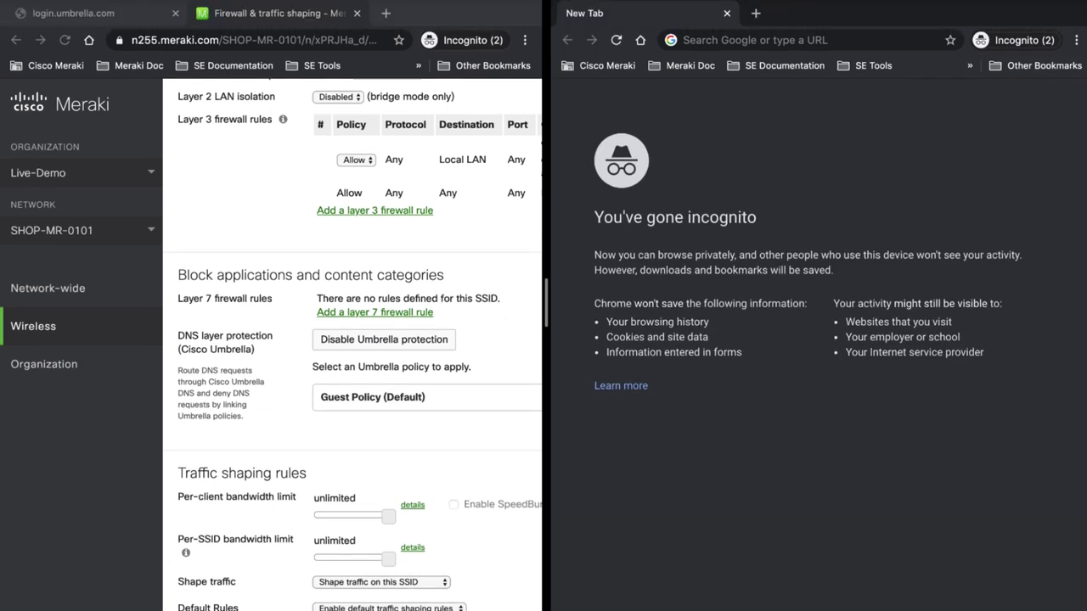
click(644, 2)
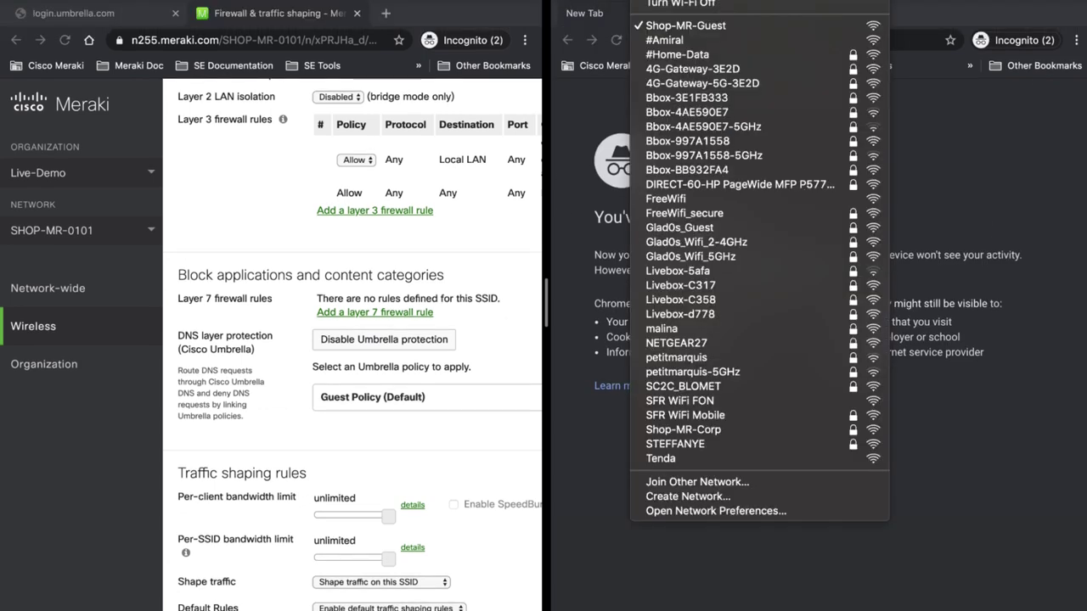
click(904, 9)
text(welcome.opendns.com)
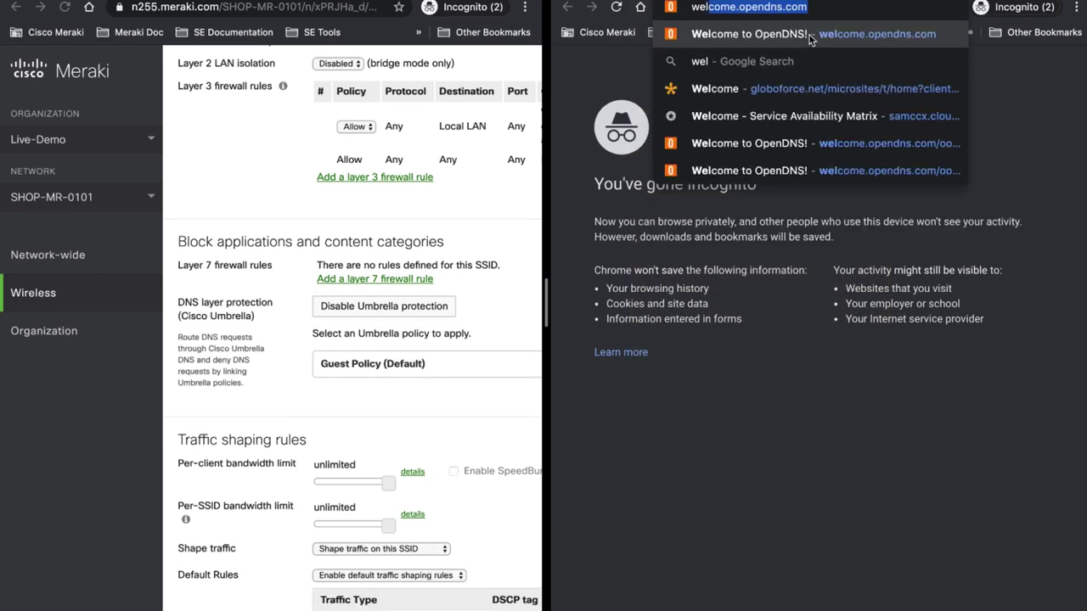
click(811, 34)
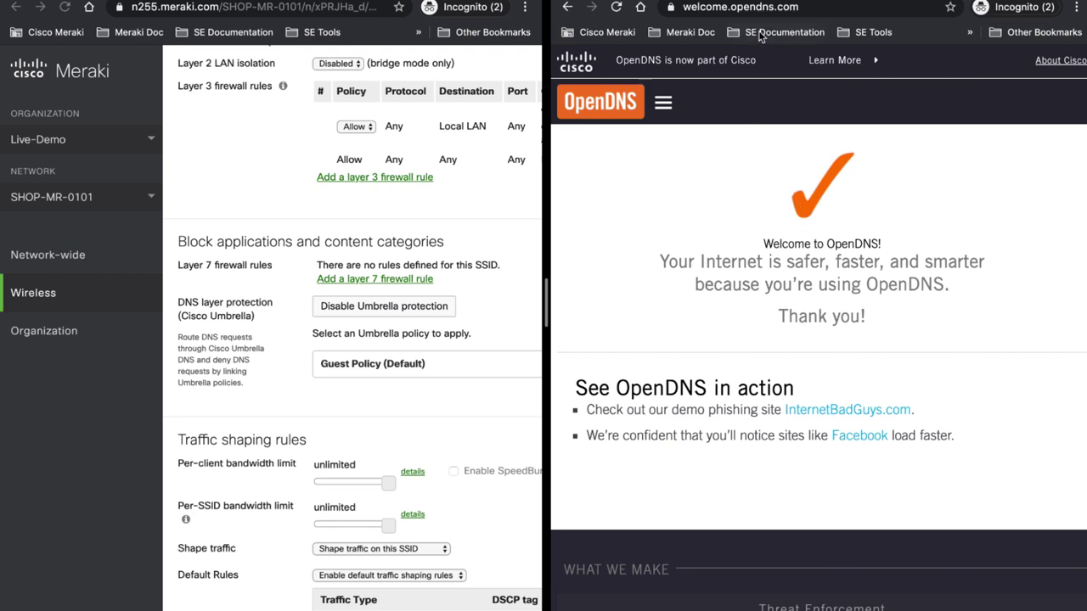
- Load internetbadguys.com in another incognito tab to test phishing-site blocking on the Shop-MR-Guest connection
key(super+t)
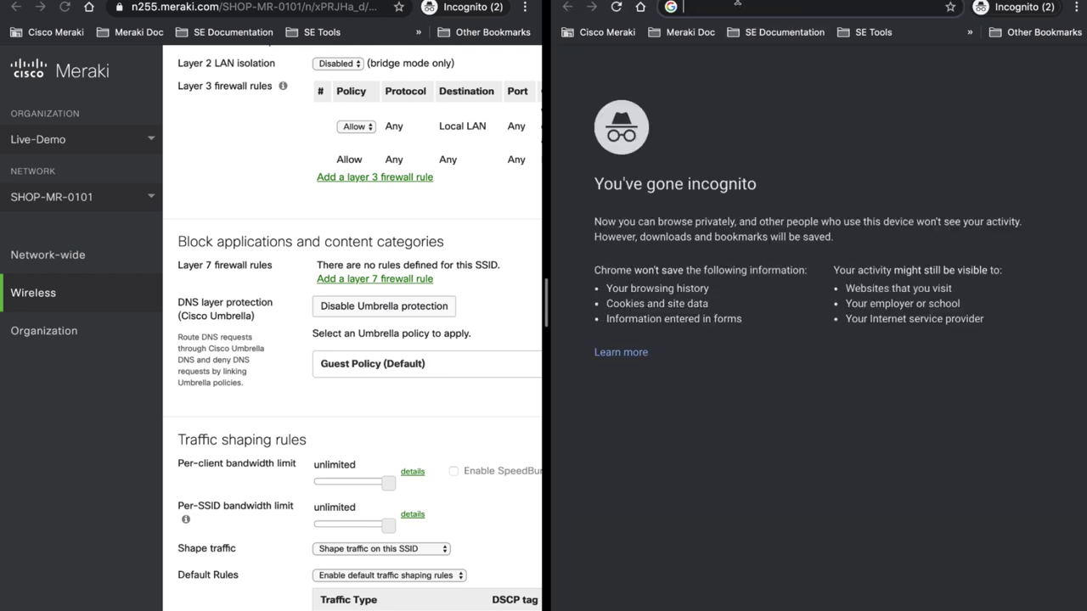
text(internetbadguys.com)
key(Return)
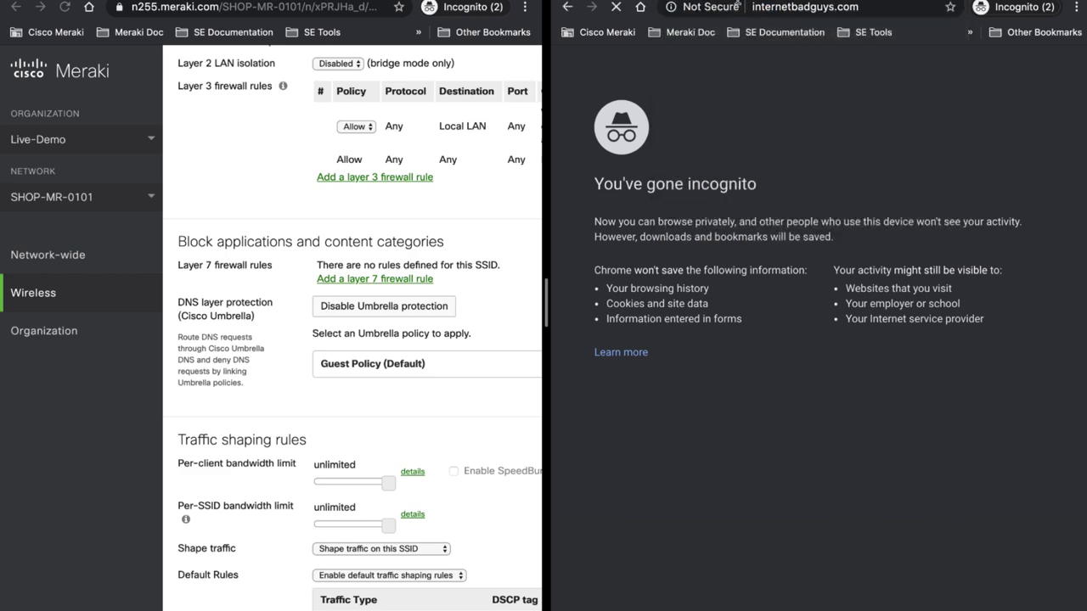